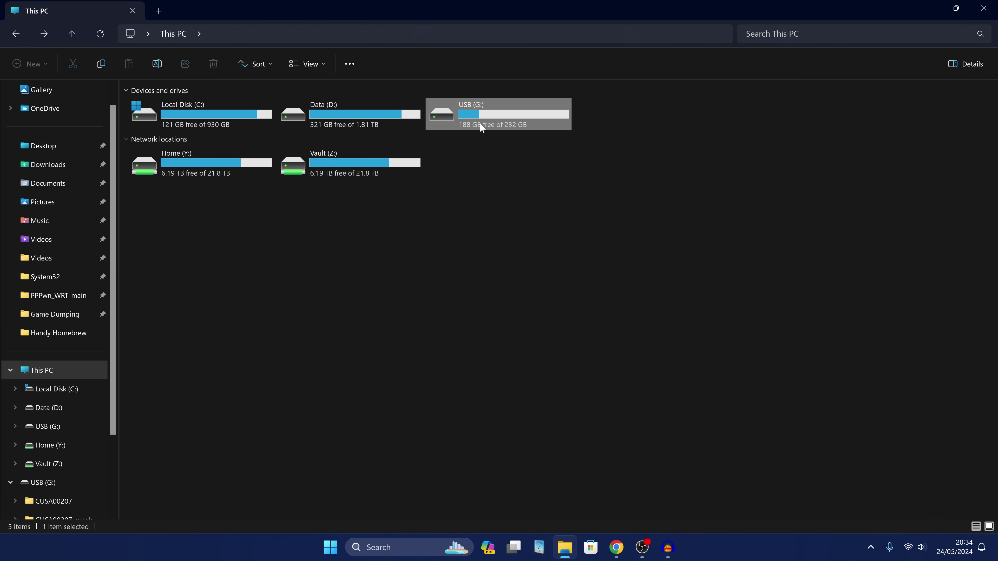
Delete CUSA00207.complete and CUSA00207-patch.complete from the root of the USB (G:) drive.
double_click(480, 123)
click(187, 164)
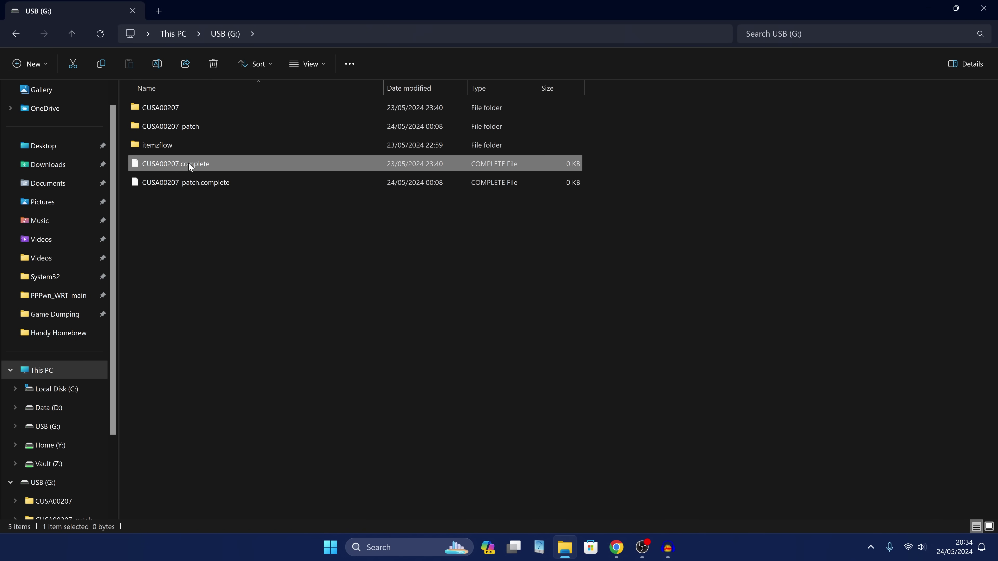
click(185, 183)
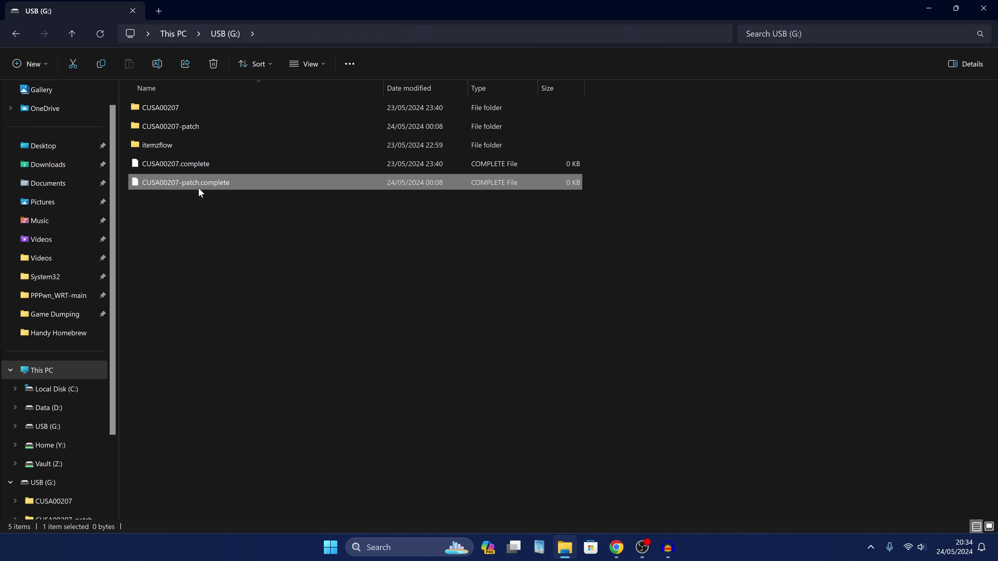
drag(250, 220, 204, 165)
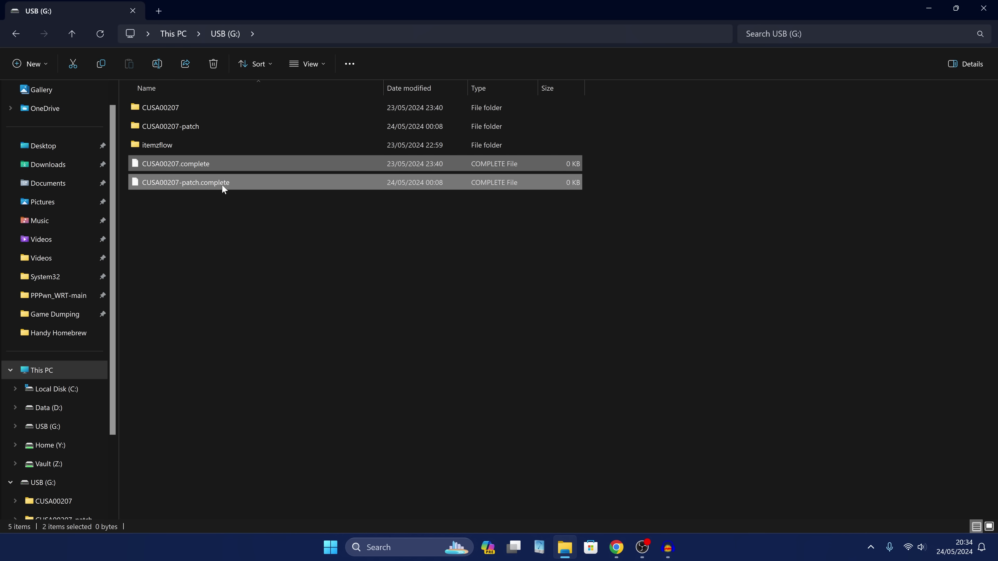
drag(232, 186, 183, 169)
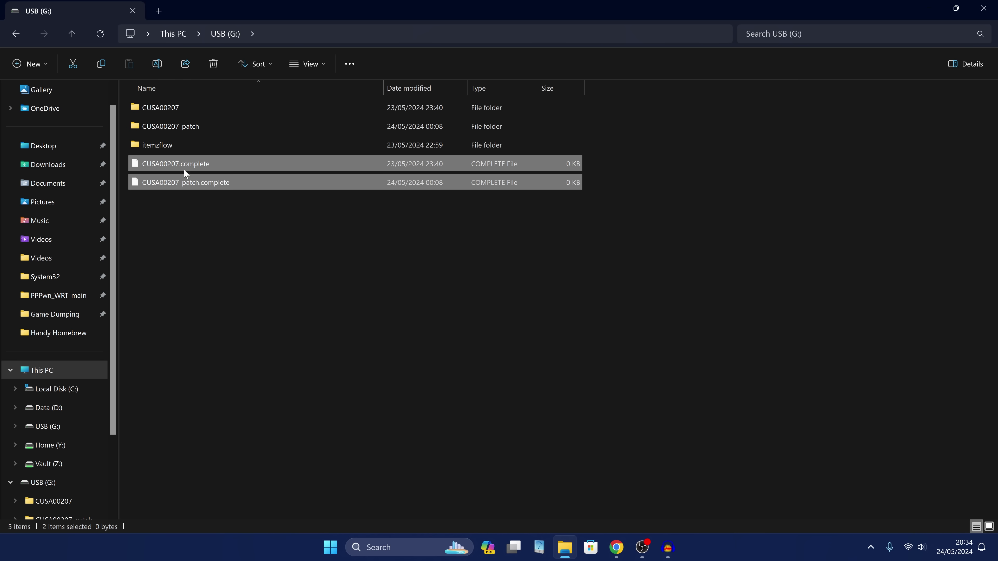
key(Delete)
Inspect the CUSA00207 and CUSA00207-patch folders on the USB drive for their GP4 files.
click(171, 114)
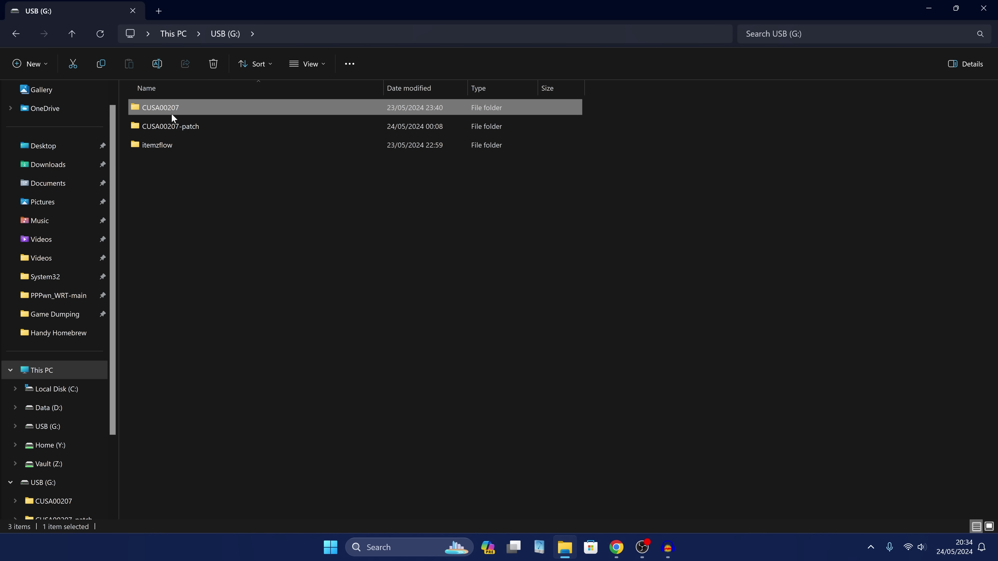
click(213, 131)
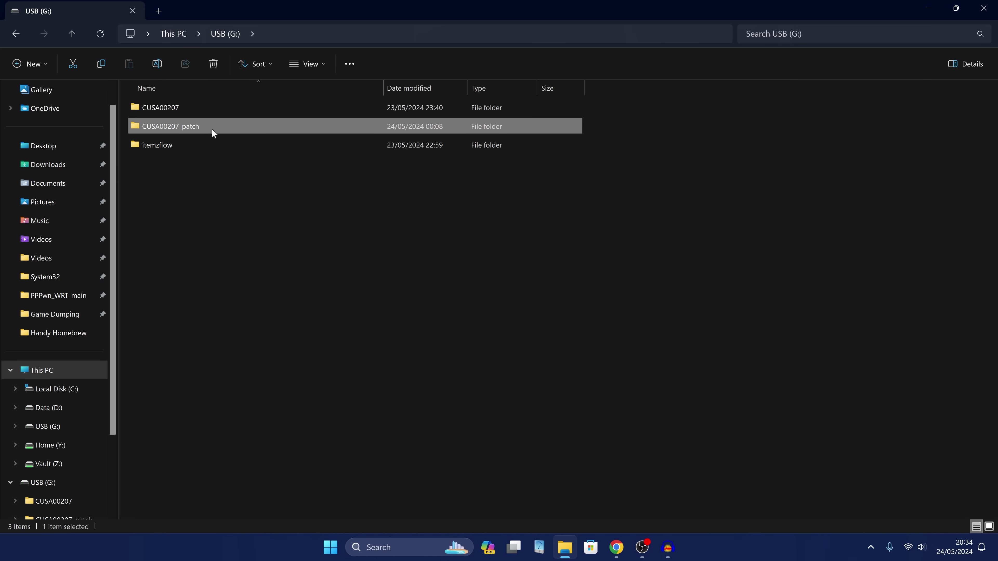
double_click(205, 106)
click(187, 164)
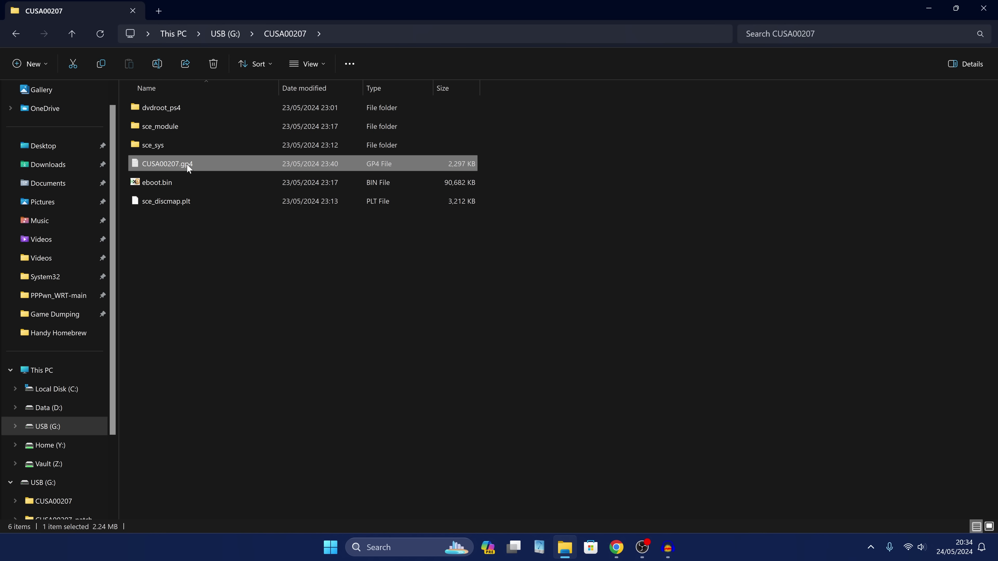
key(BackSpace)
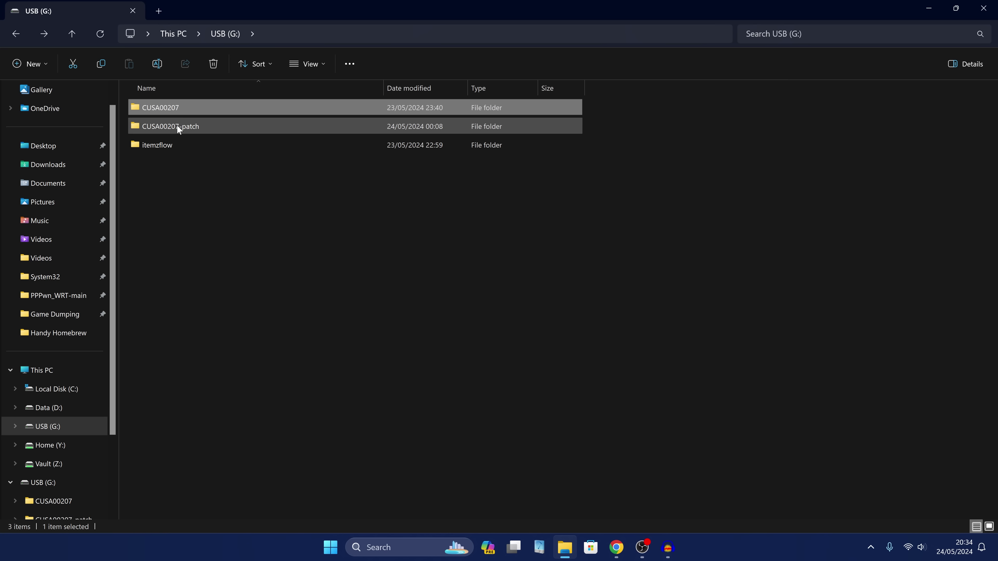
double_click(177, 126)
click(182, 146)
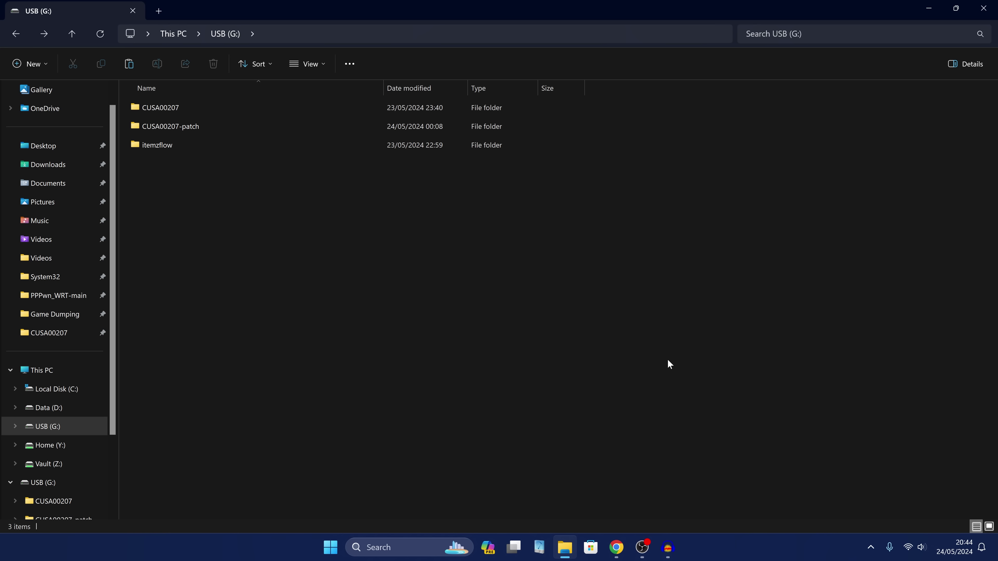
Switch to Chrome and review the PS4-Fake-PKG-Tools-3.87 v6.0.0 release page and its assets.
click(617, 547)
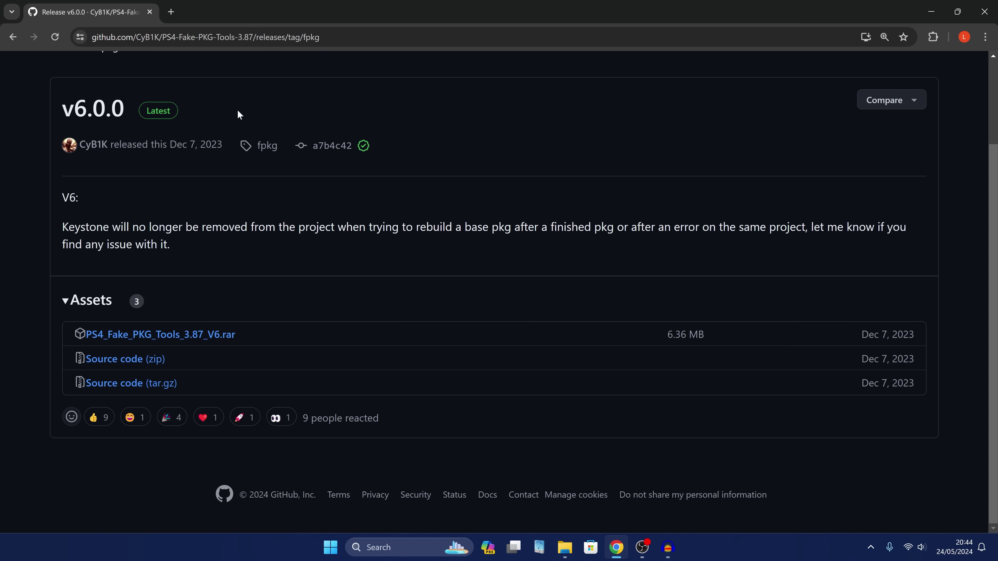
scroll(383, 325, up, 3)
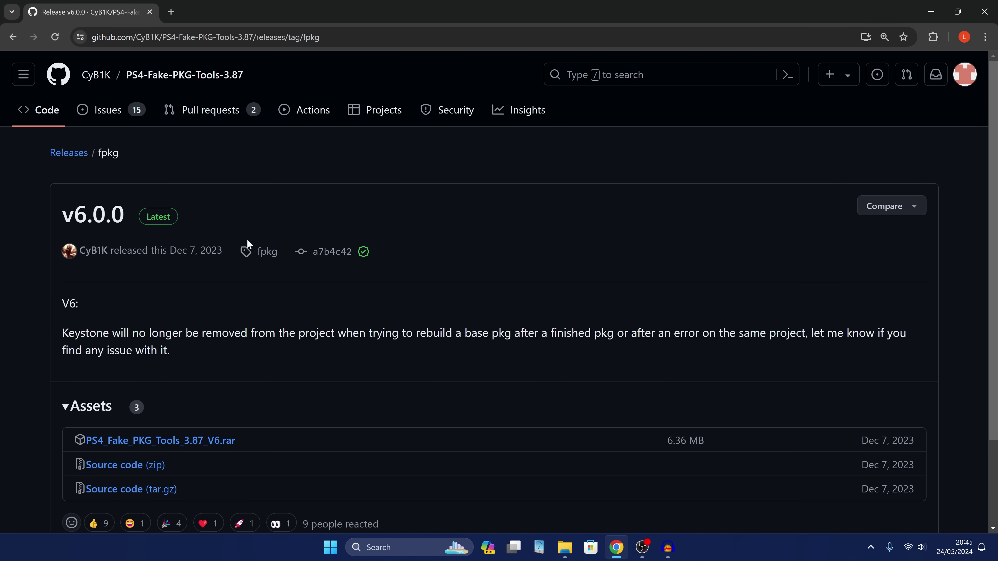
scroll(73, 254, down, 1)
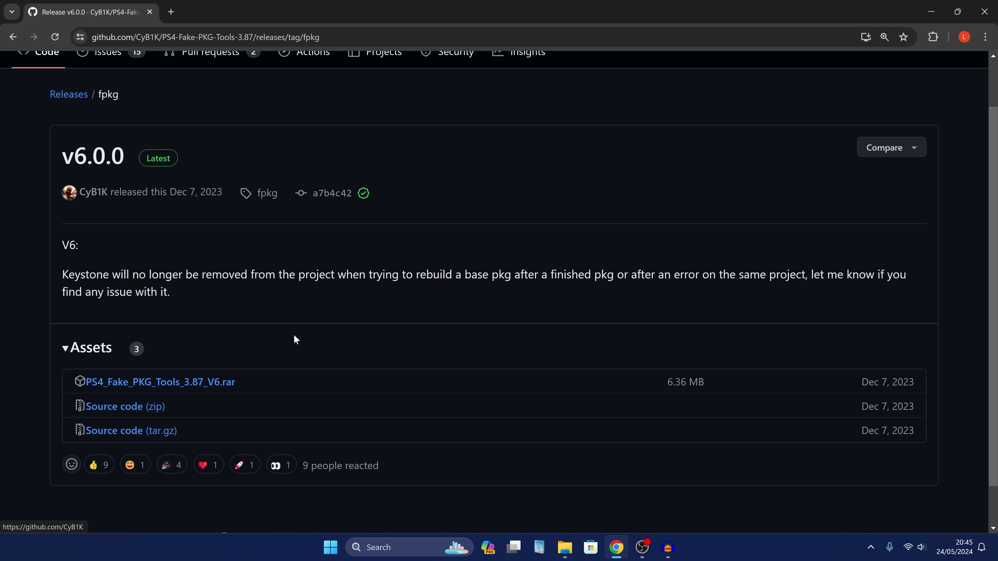
scroll(198, 325, down, 1)
scroll(306, 312, up, 2)
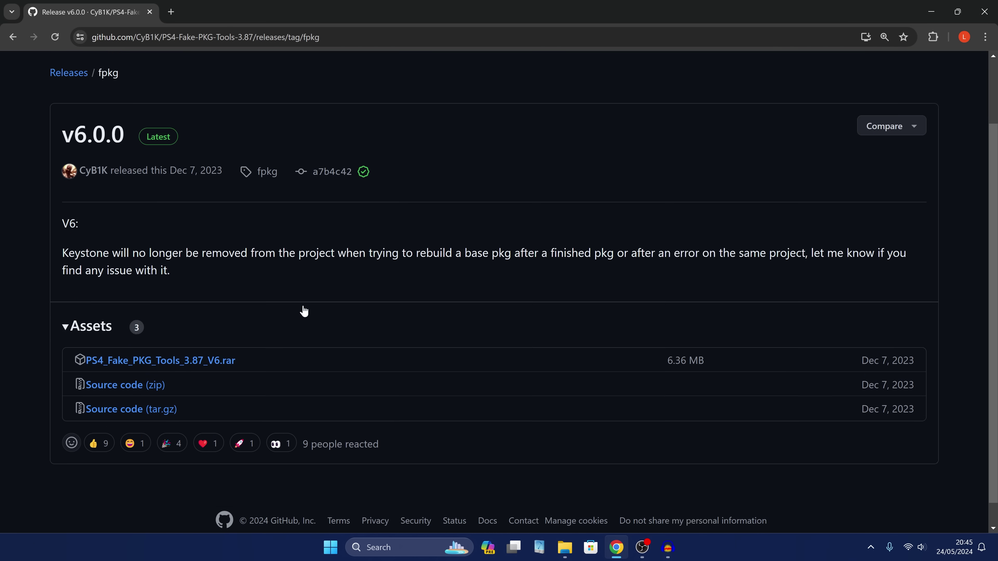
Minimize the browser, uncover the desktop and open the PS4-Fake-PKG-Tools-3.87-main folder.
click(930, 11)
drag(507, 10, 537, 254)
drag(499, 122, 510, 130)
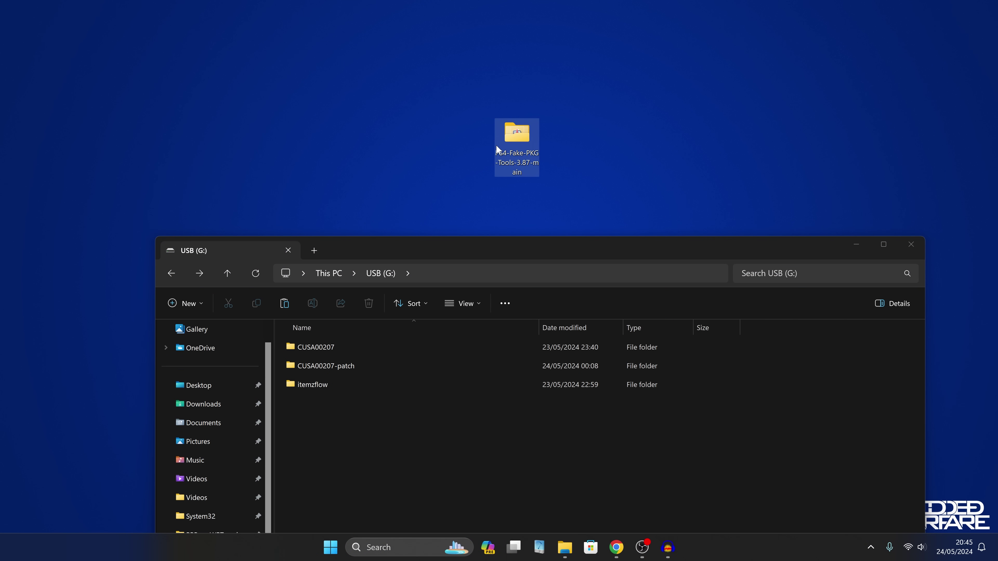
double_click(516, 149)
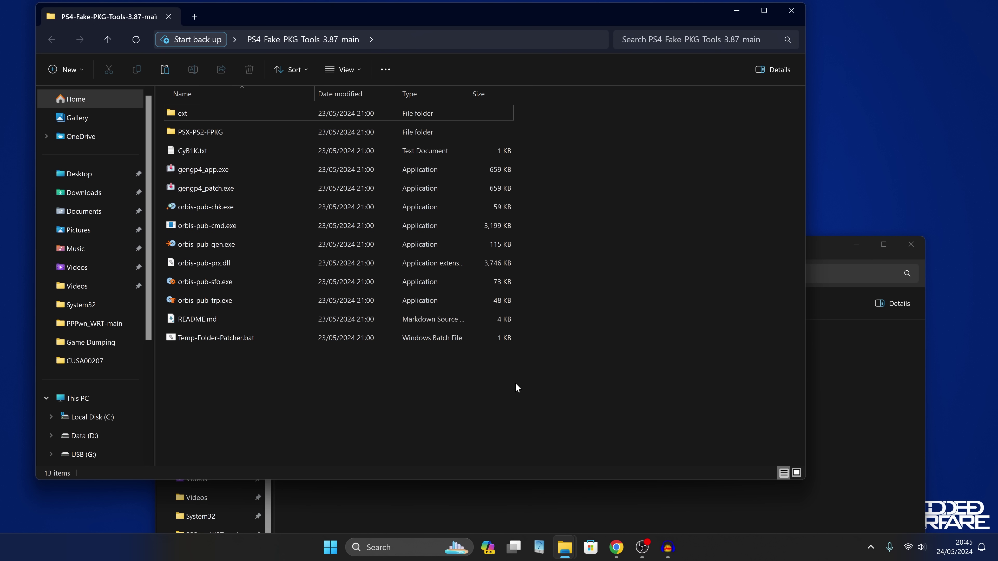
drag(518, 387, 370, 98)
click(666, 287)
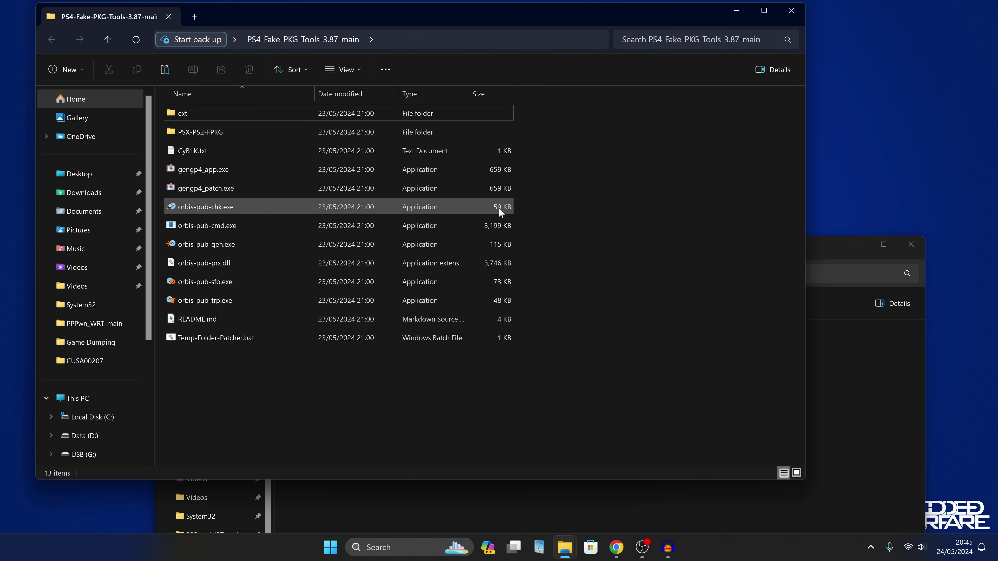
Minimize the tools folder and delete CUSA00207.gp4 from the CUSA00207 folder on the USB drive.
click(736, 11)
drag(661, 252, 644, 68)
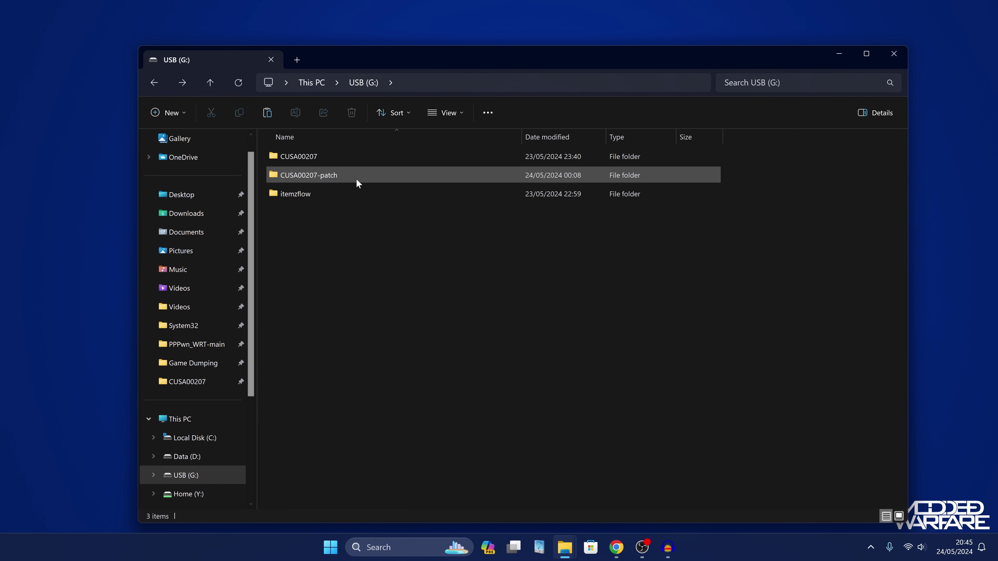
double_click(300, 159)
click(314, 213)
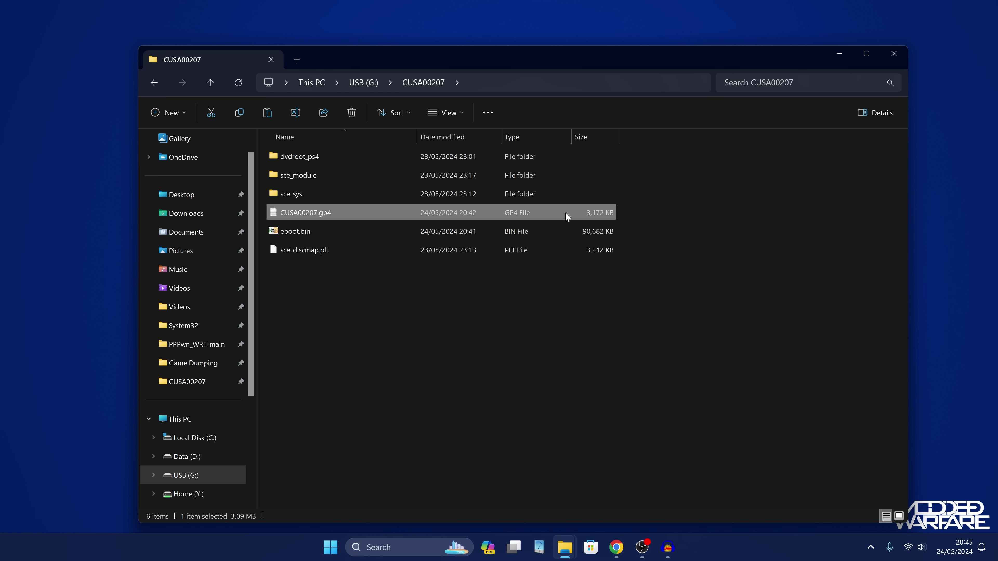
key(Delete)
key(BackSpace)
Delete CUSA00207.gp4 from the CUSA00207-patch folder and return to the USB drive's root.
double_click(371, 177)
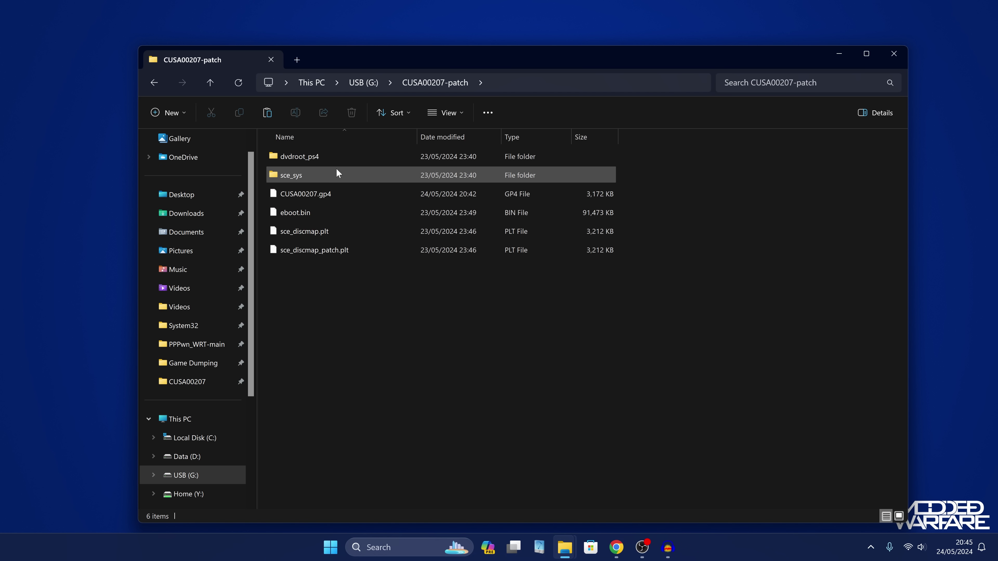
click(305, 197)
key(Delete)
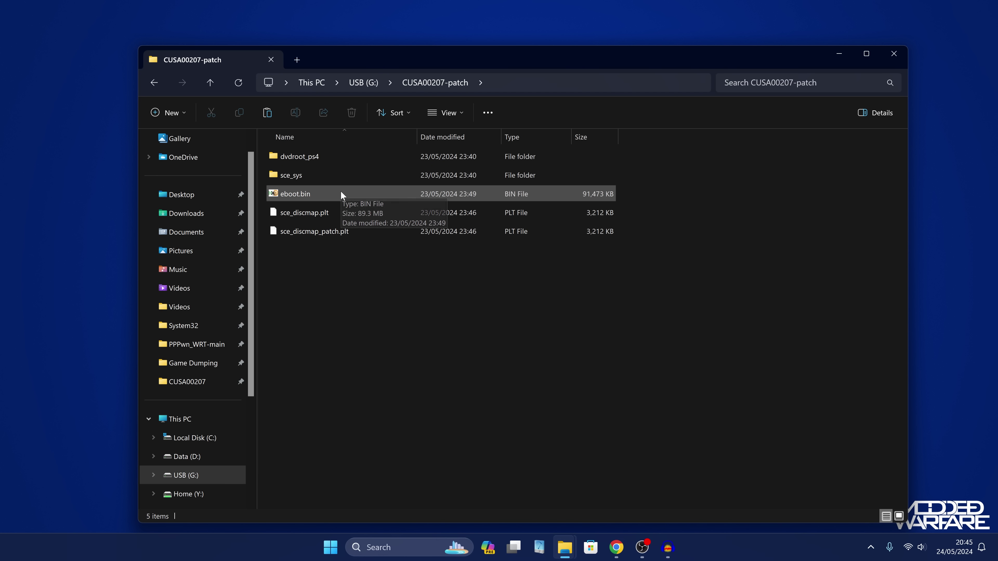
key(BackSpace)
click(648, 293)
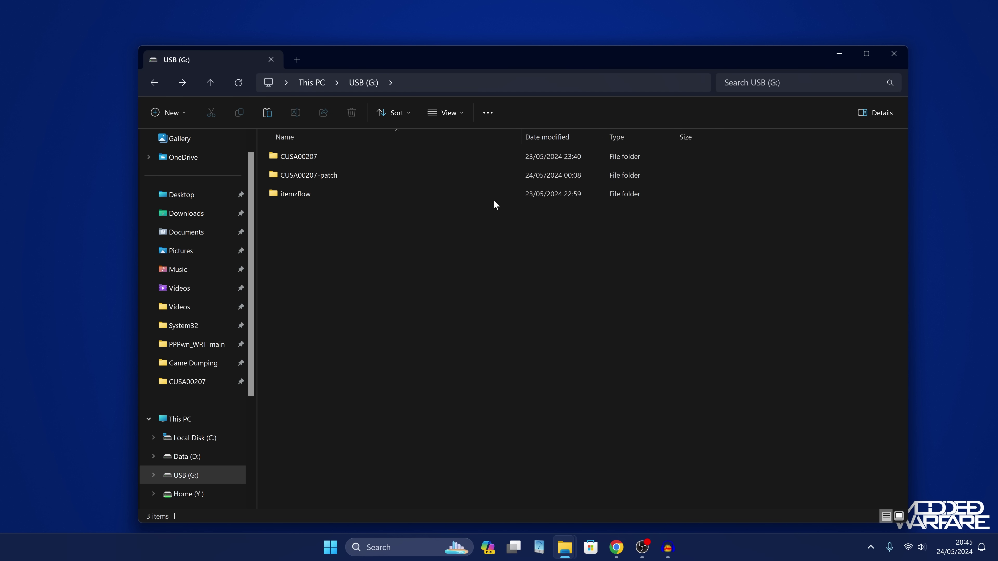
Copy the path of the CUSA00207 folder on the USB drive and minimize that window.
drag(579, 55, 559, 27)
double_click(329, 129)
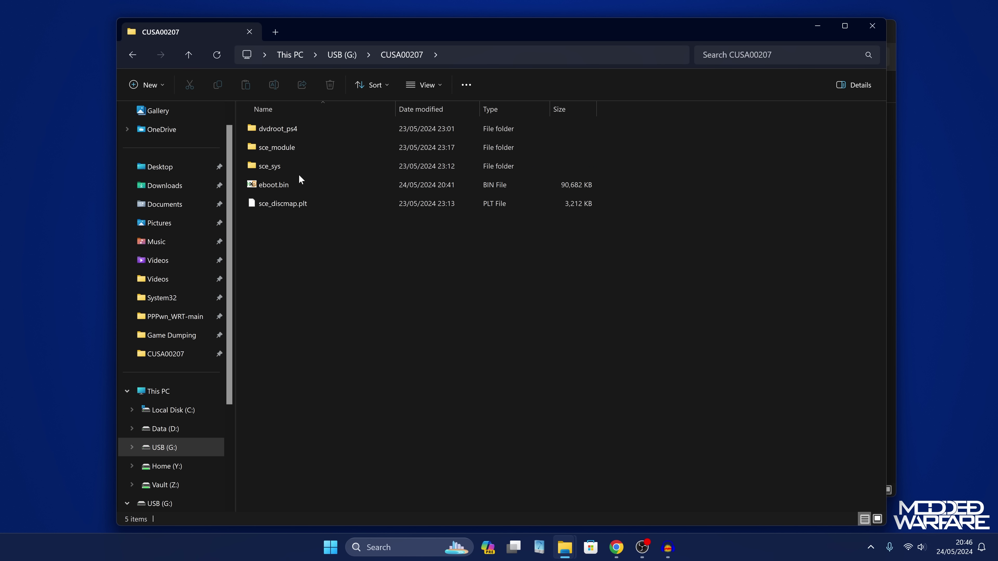
click(468, 55)
key(ctrl+c)
click(440, 356)
click(816, 24)
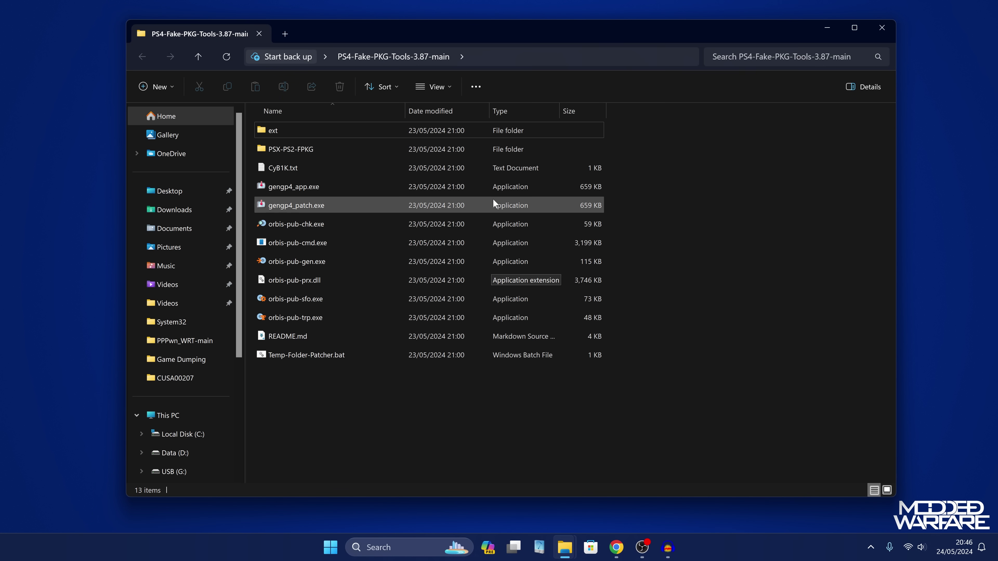
Launch gengp4_app.exe and generate the GP4 project for the directory G:\CUSA00207.
click(287, 191)
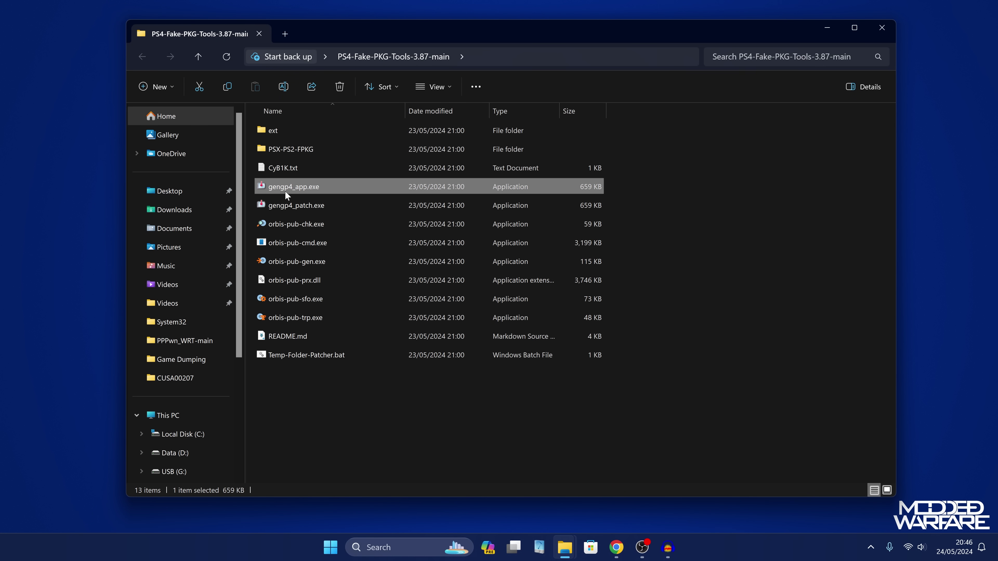
double_click(319, 188)
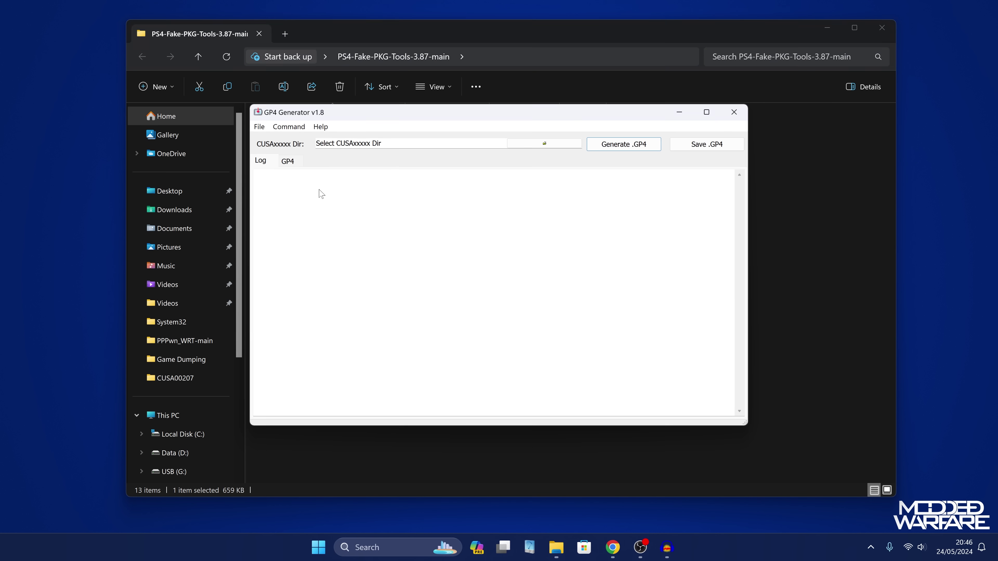
triple_click(379, 140)
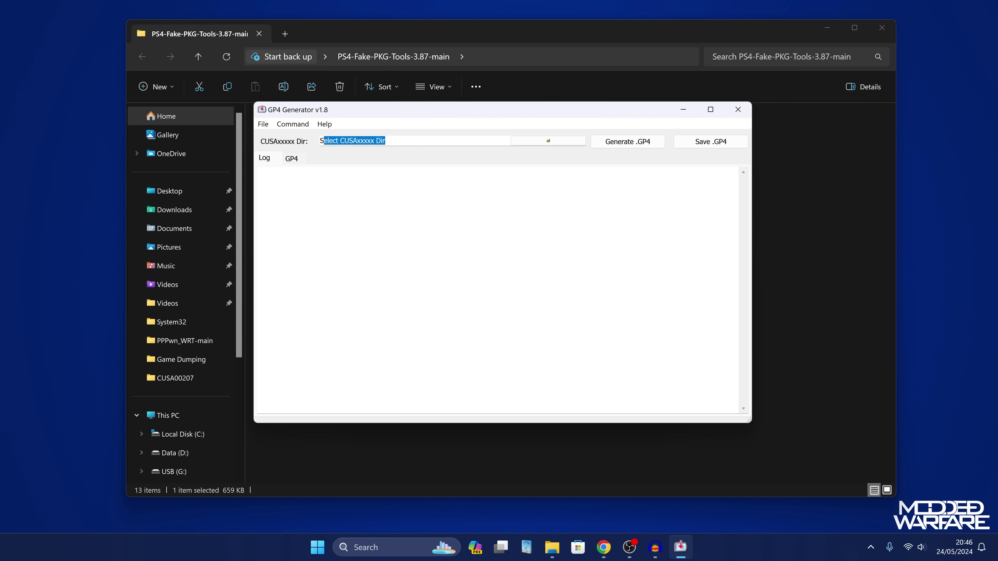
key(ctrl+v)
click(613, 143)
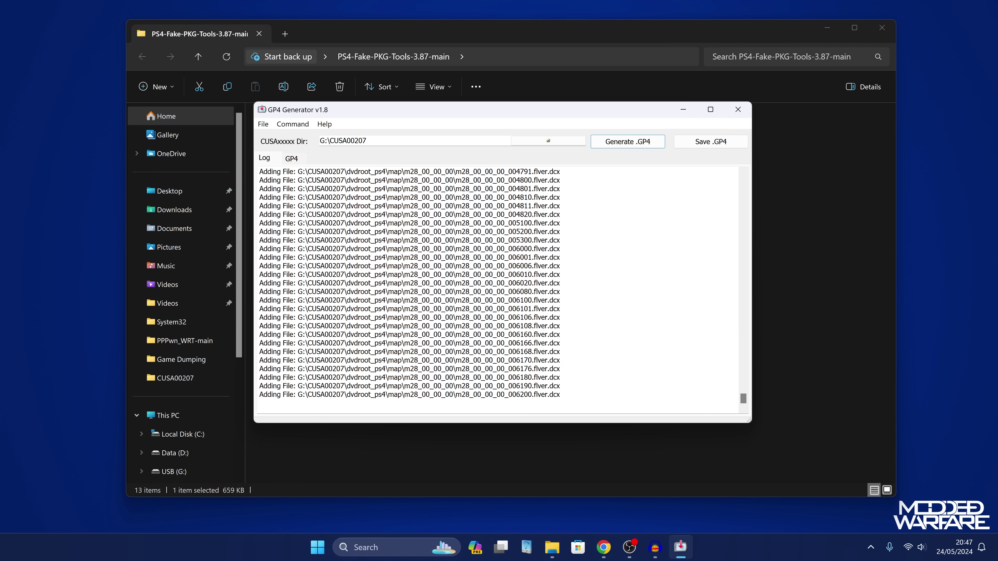
click(316, 292)
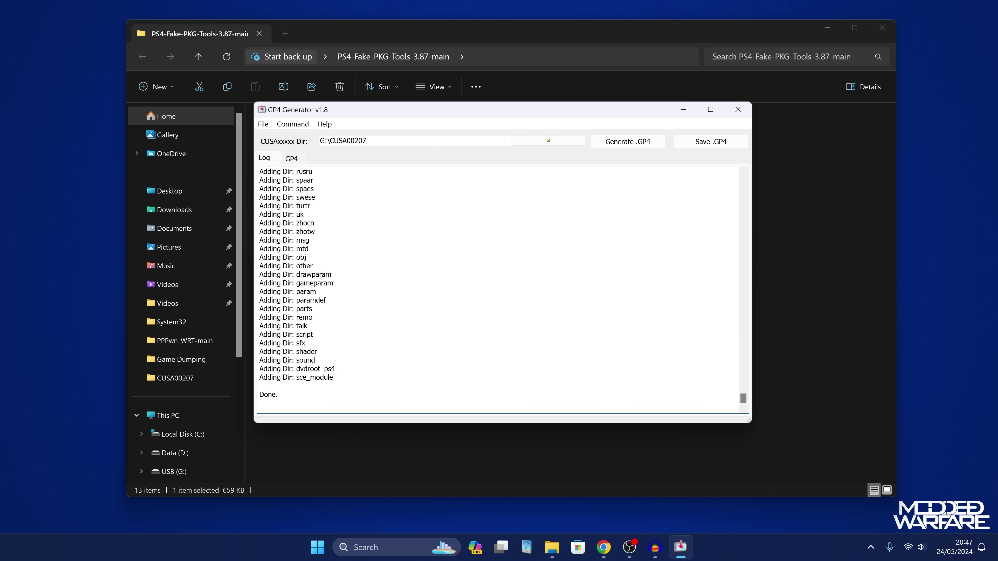
Save the generated project as CUSA00207.gp4 in the root of USB (G:) and close the generator.
click(710, 142)
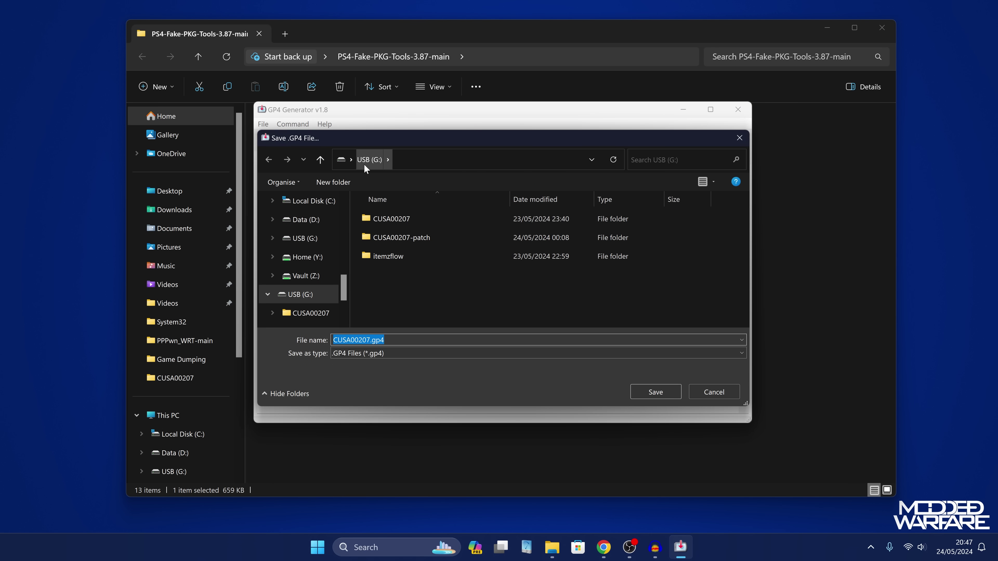
click(652, 391)
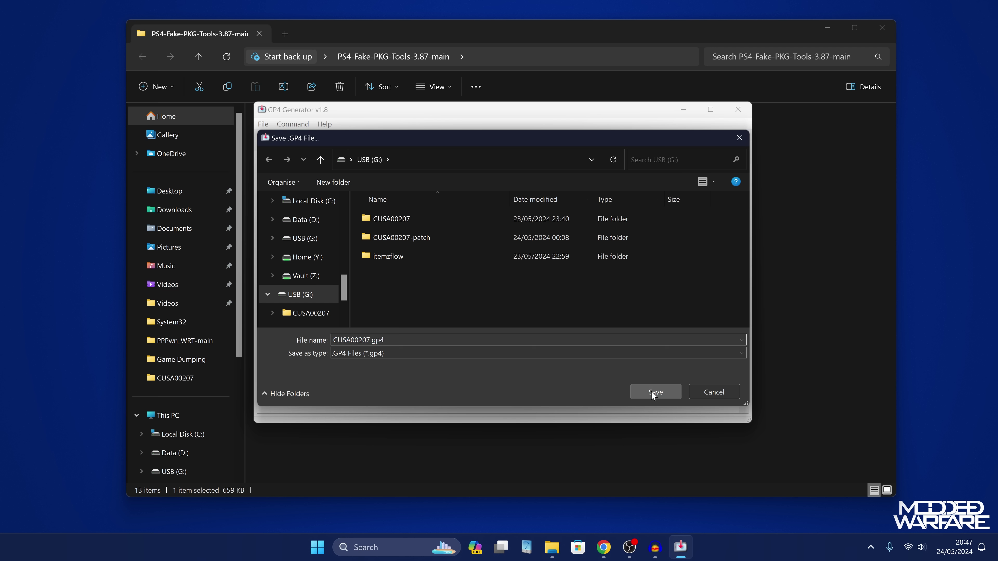
click(579, 288)
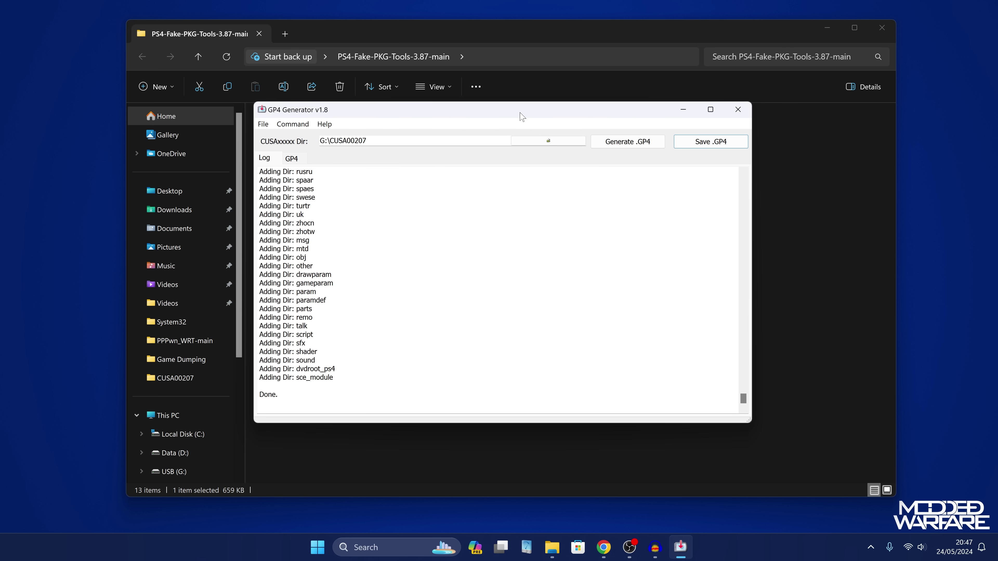
drag(521, 116, 504, 143)
click(720, 136)
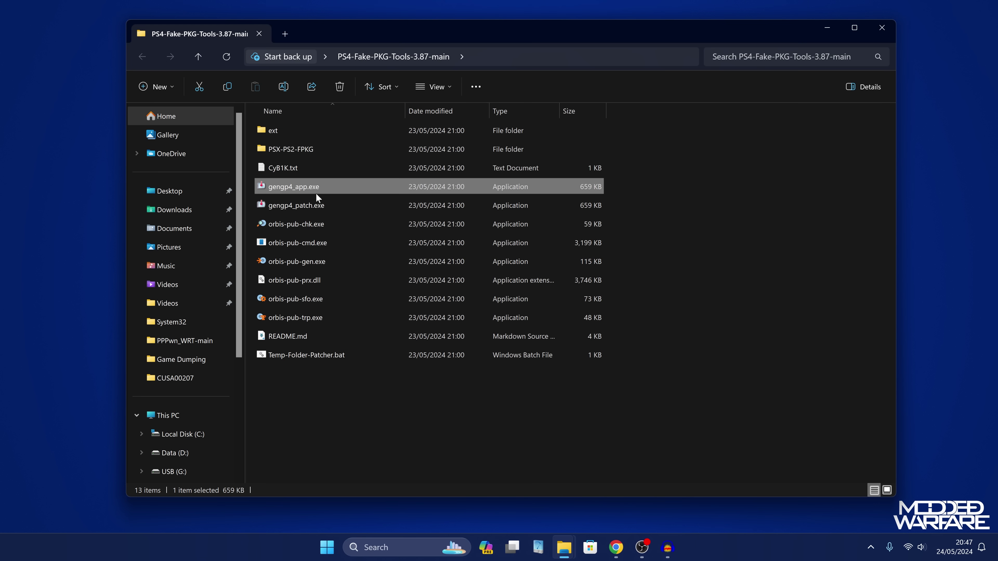
Launch gengp4_patch.exe and minimize the PS4-Fake-PKG-Tools folder window.
click(295, 209)
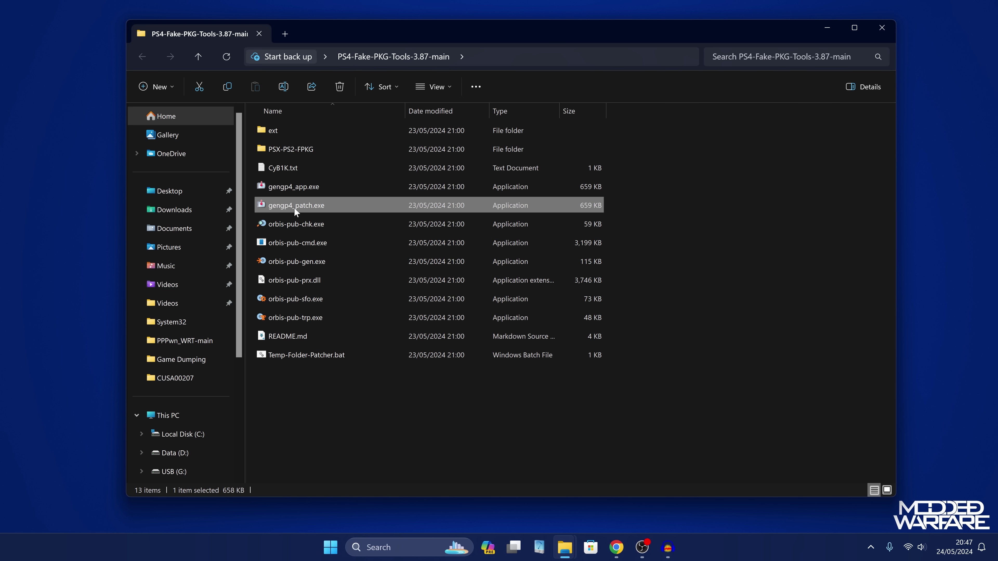
double_click(337, 209)
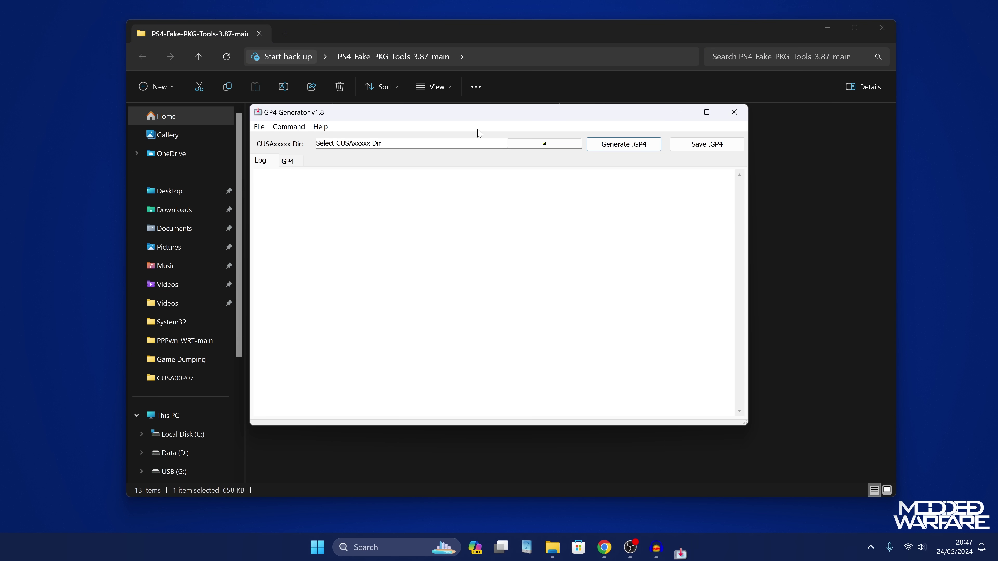
click(828, 31)
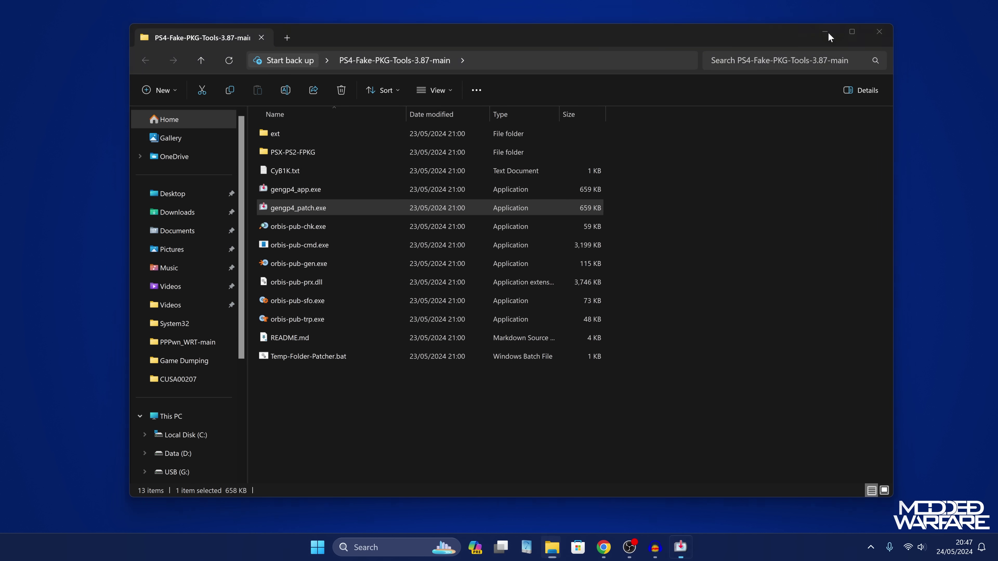
click(825, 32)
Open the CUSA00207-patch folder in the root of USB (G:) and copy its path.
mouse_move(552, 548)
click(521, 489)
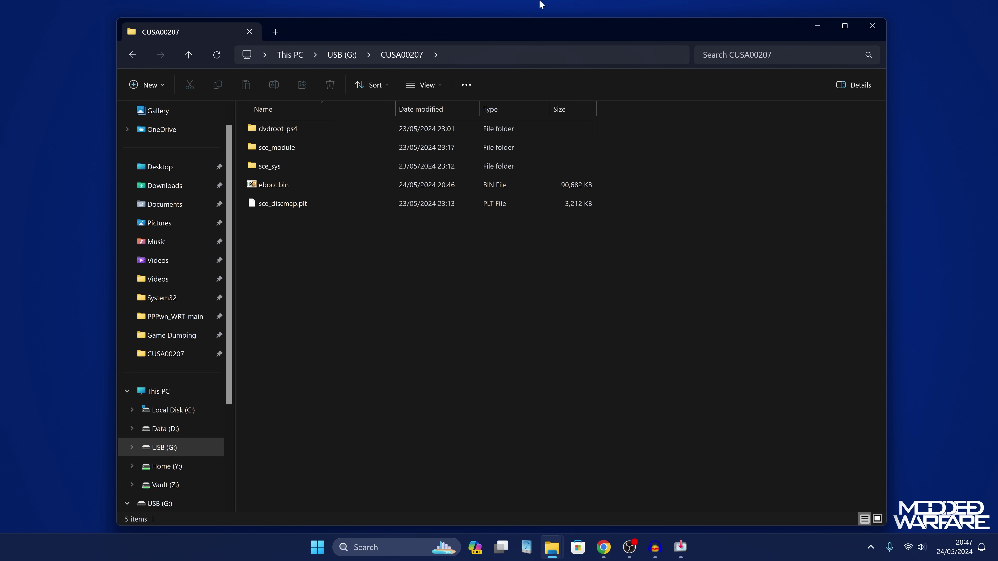
click(342, 55)
click(304, 148)
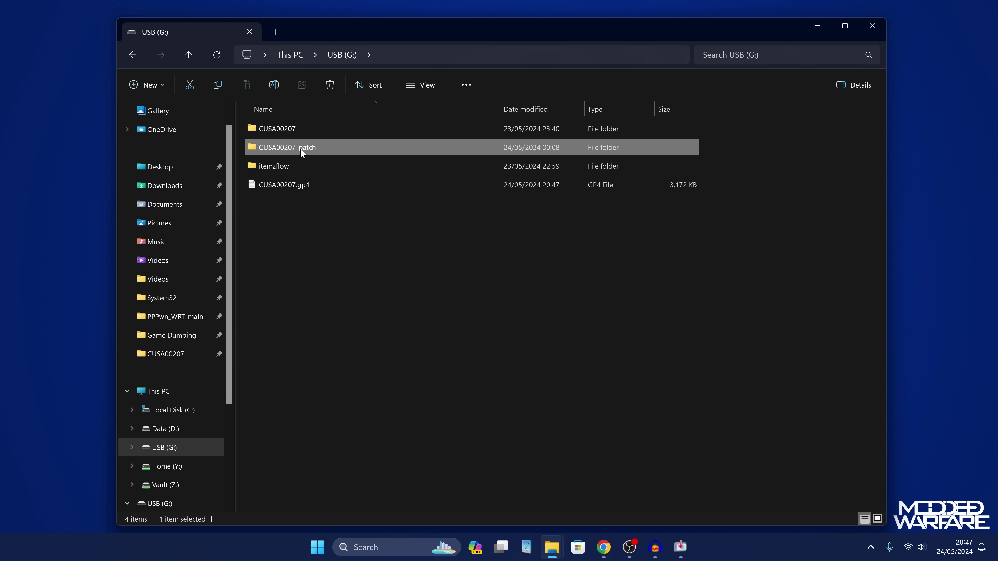
double_click(300, 148)
click(489, 56)
key(ctrl+c)
click(624, 295)
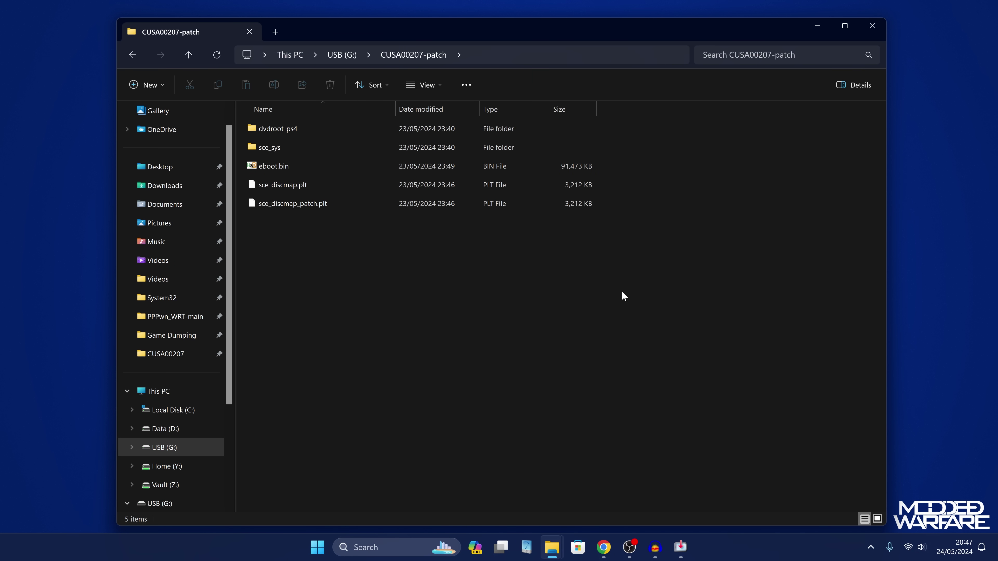
Minimize the folder window and generate the GP4 project for the directory G:\CUSA00207-patch.
click(818, 25)
drag(450, 118, 477, 119)
click(385, 148)
key(ctrl+v)
click(604, 151)
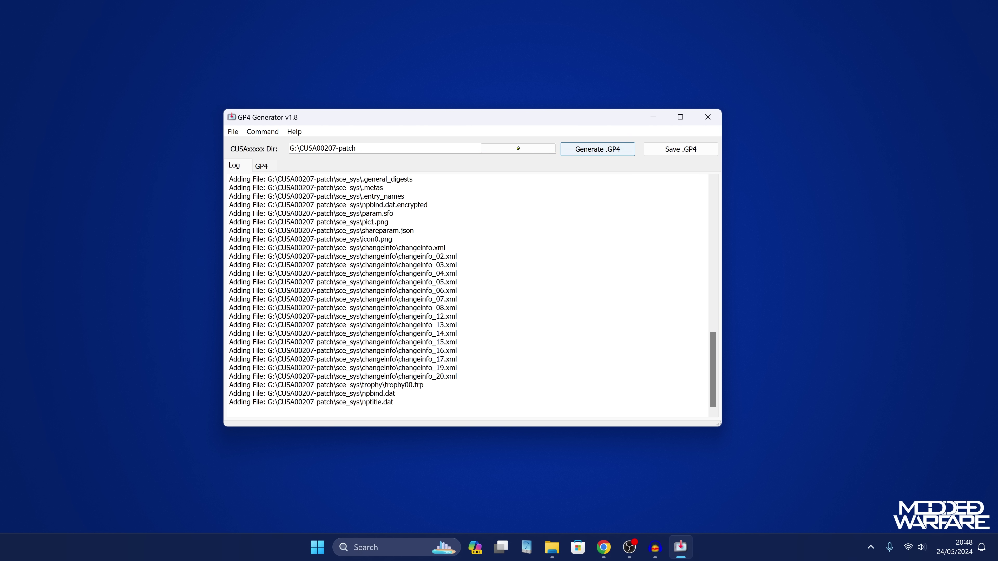
drag(299, 386, 223, 385)
click(268, 389)
Save the generated project as CUSA00207-patch.gp4 in the root of USB (G:) and close the generator.
click(707, 129)
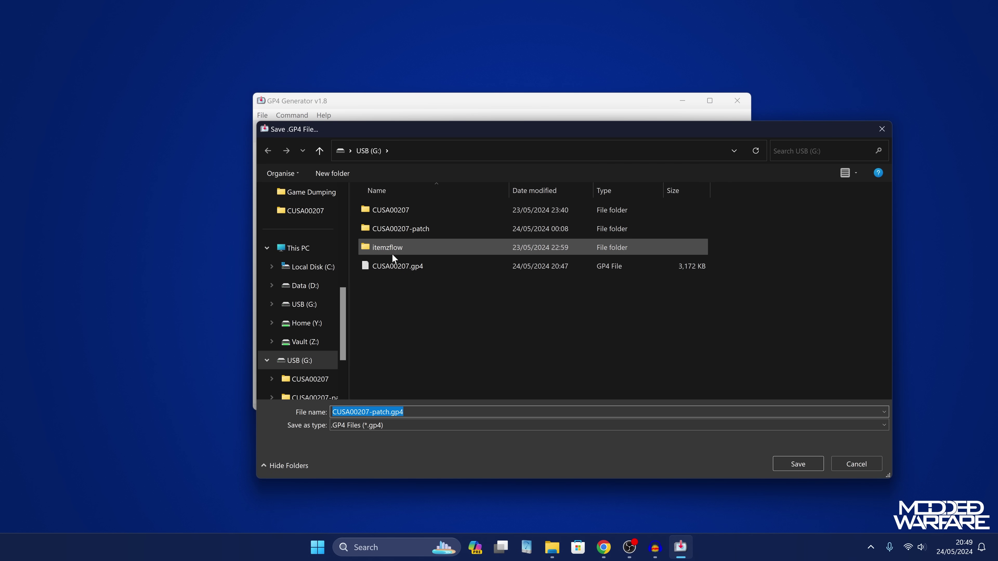
click(798, 463)
click(589, 287)
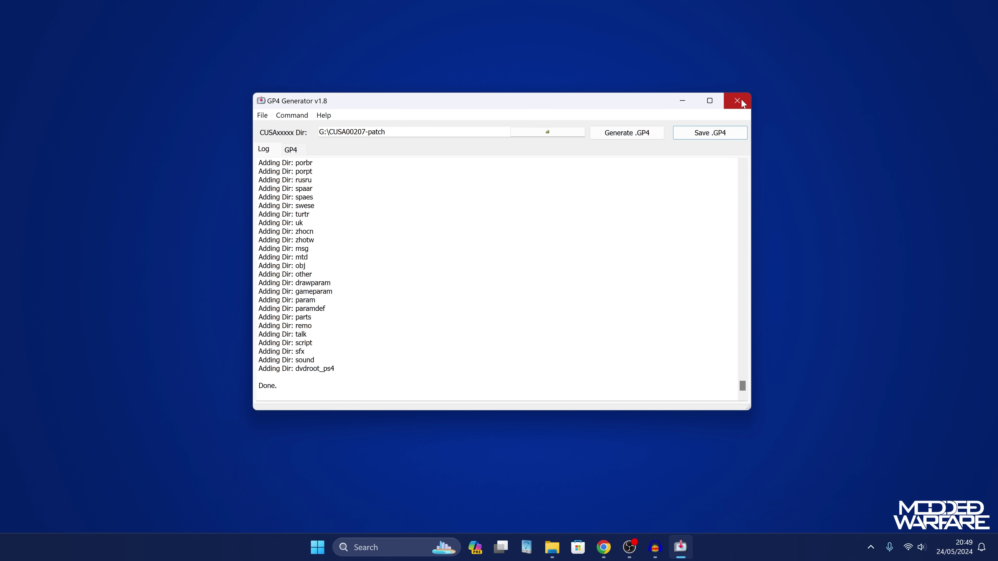
click(737, 101)
Launch orbis-pub-gen.exe from the desktop's PS4-Fake-PKG-Tools folder, minimize the folder window and centre the Fake PKG Generator window.
double_click(519, 142)
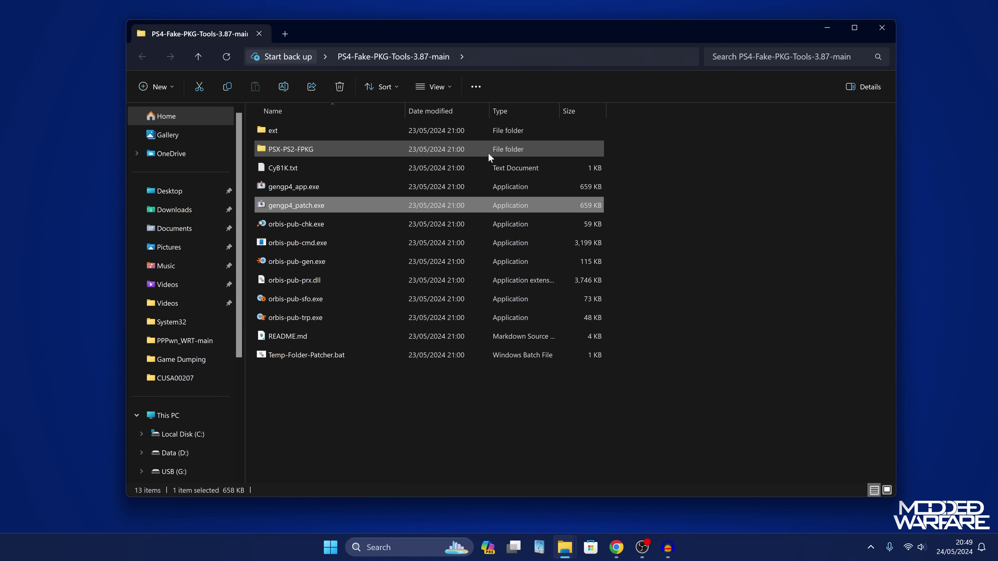
click(312, 262)
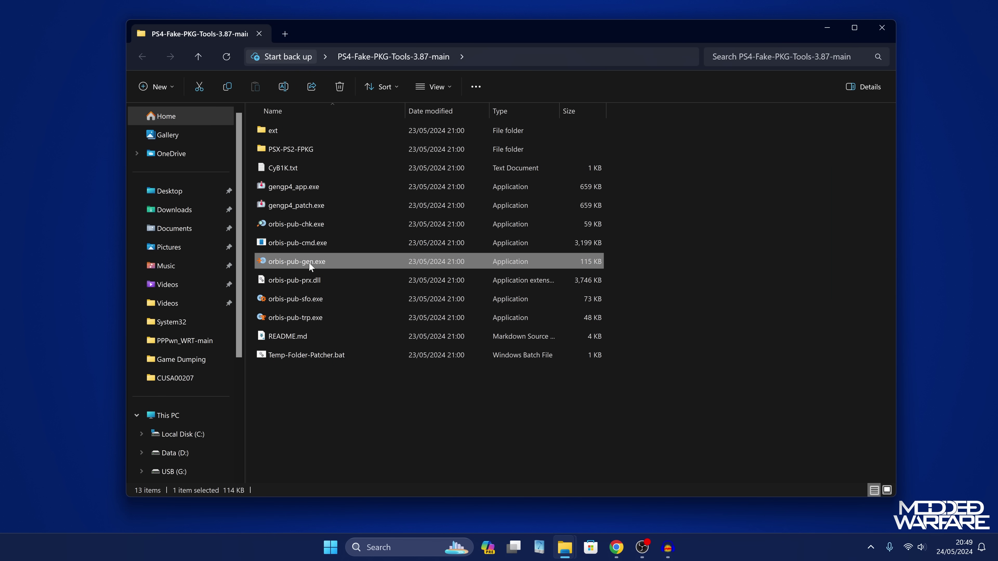
double_click(328, 262)
click(827, 27)
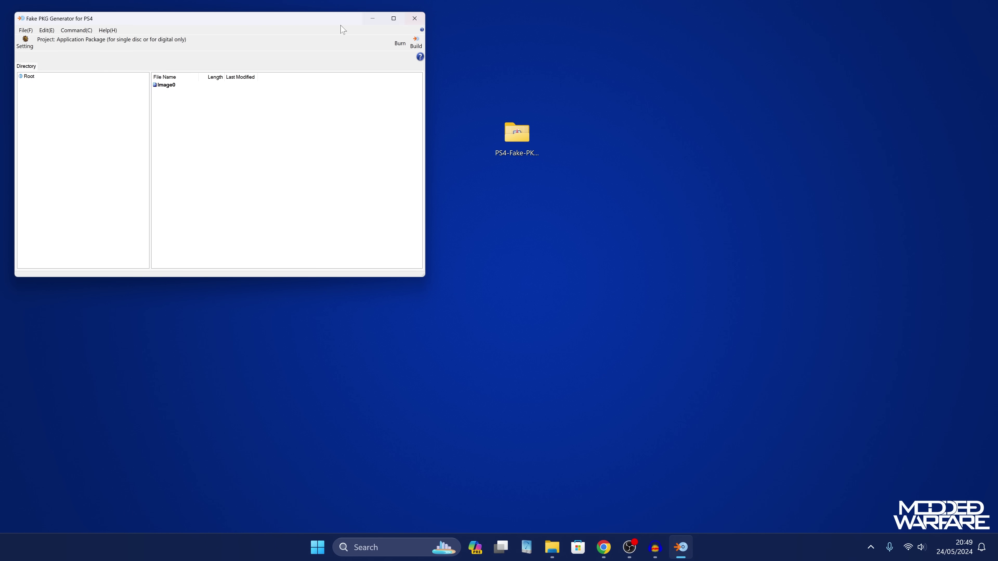
drag(309, 14, 561, 86)
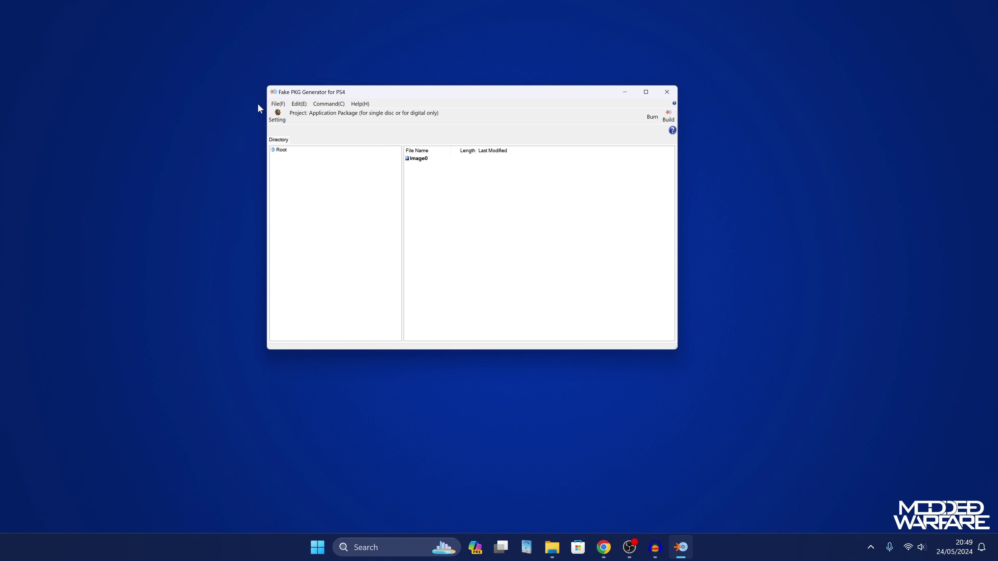
Open the project file CUSA00207.gp4 from USB (G:) in the Fake PKG Generator.
click(278, 104)
click(291, 121)
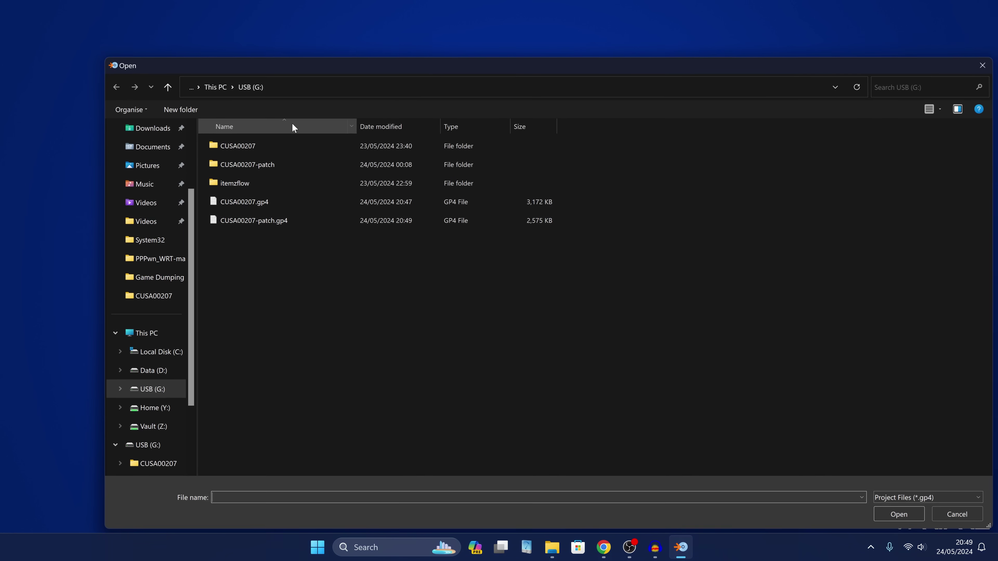
click(272, 203)
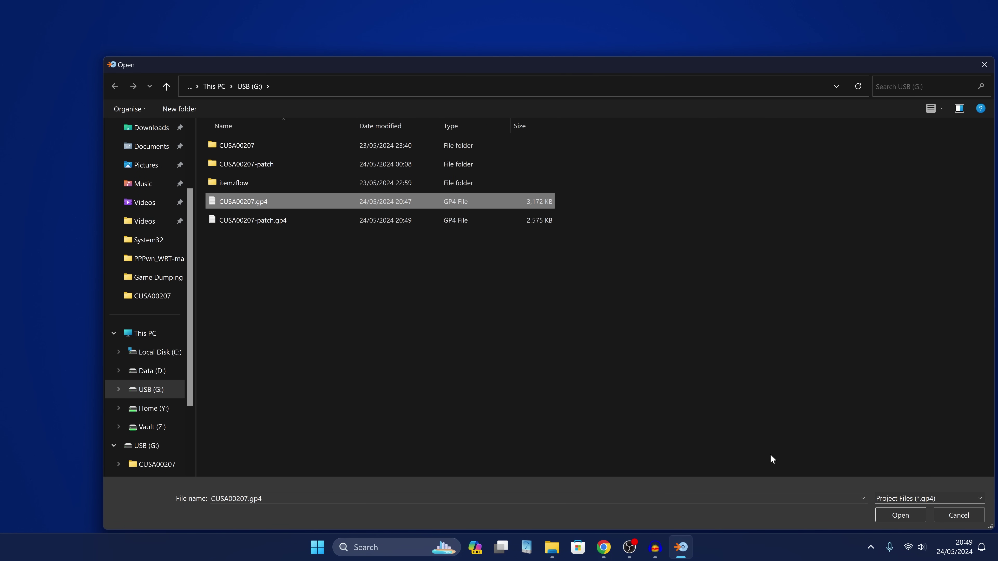
click(887, 515)
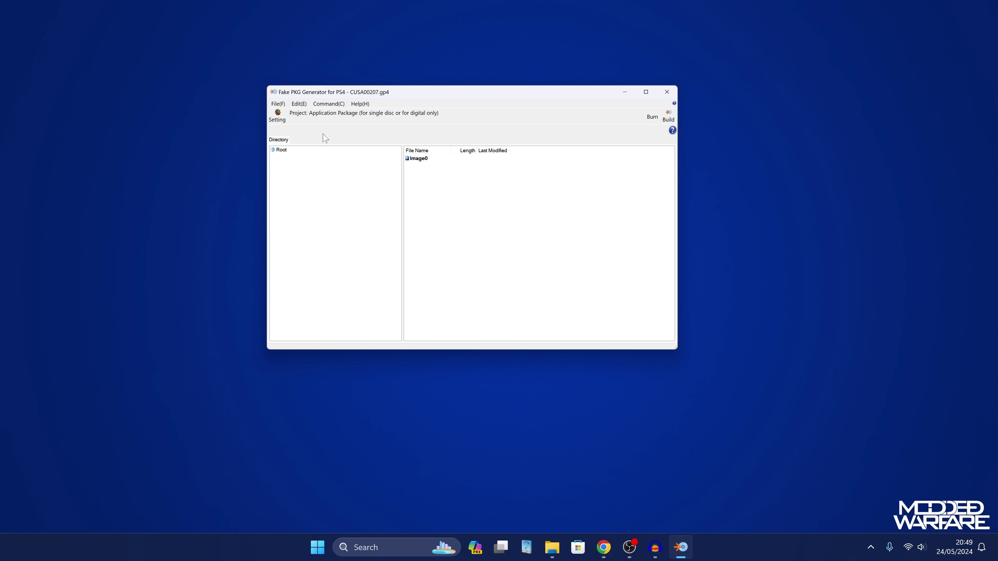
Build the package file to the root of USB (G:) as EP9000-CUSA00207_00-BLOODBORNE0000EU-A0100-V0100.pkg.
click(672, 119)
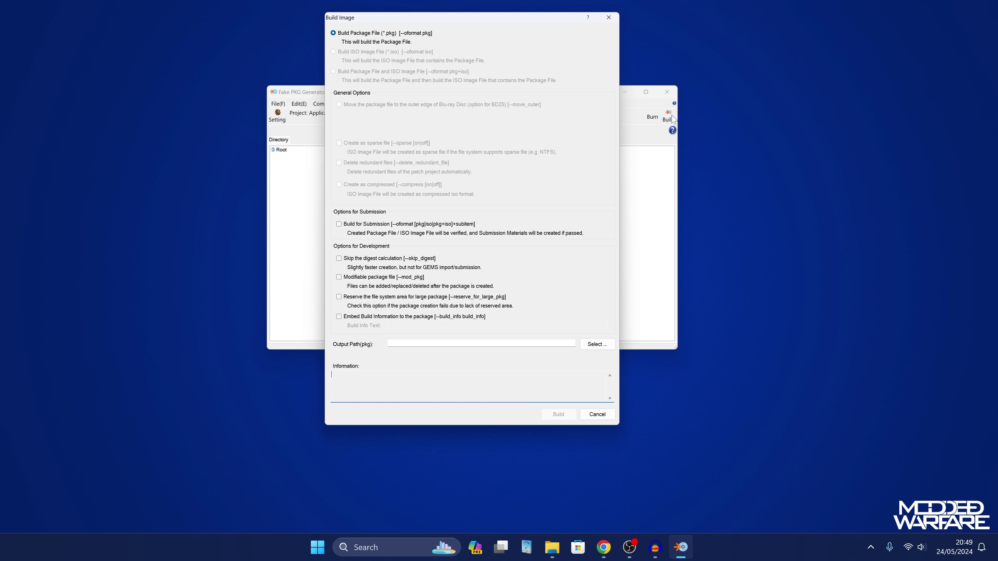
click(595, 345)
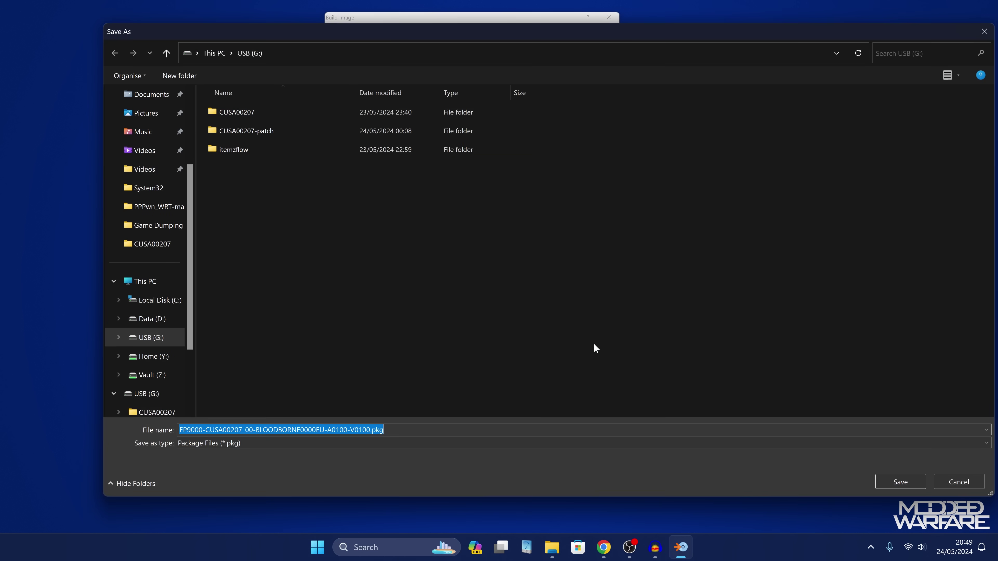
drag(590, 35, 582, 32)
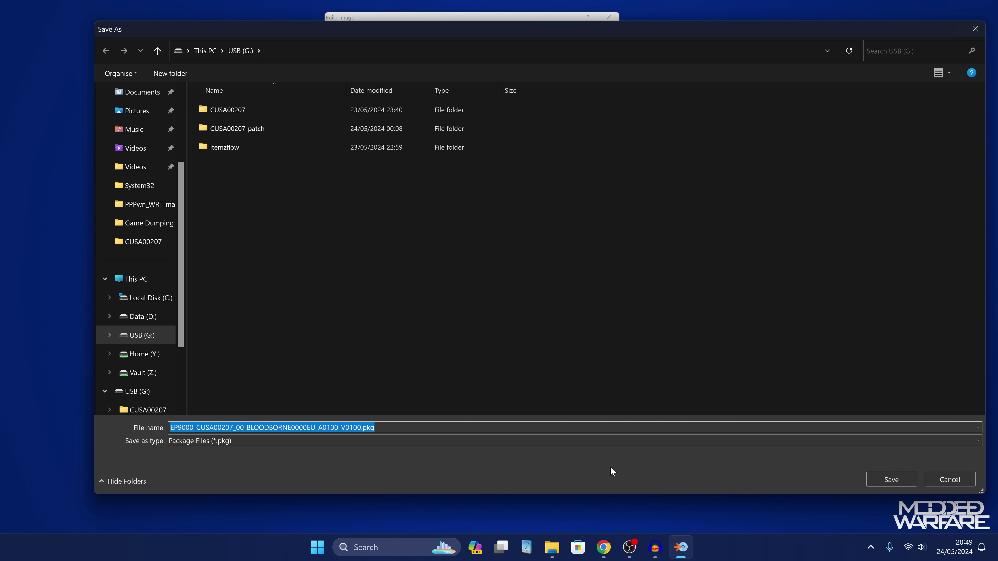
click(890, 479)
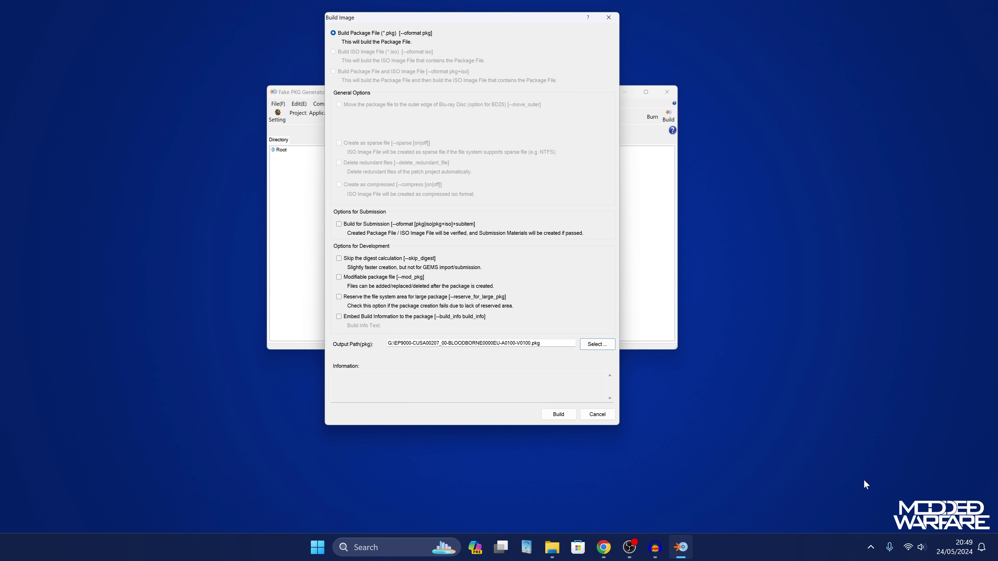
click(559, 414)
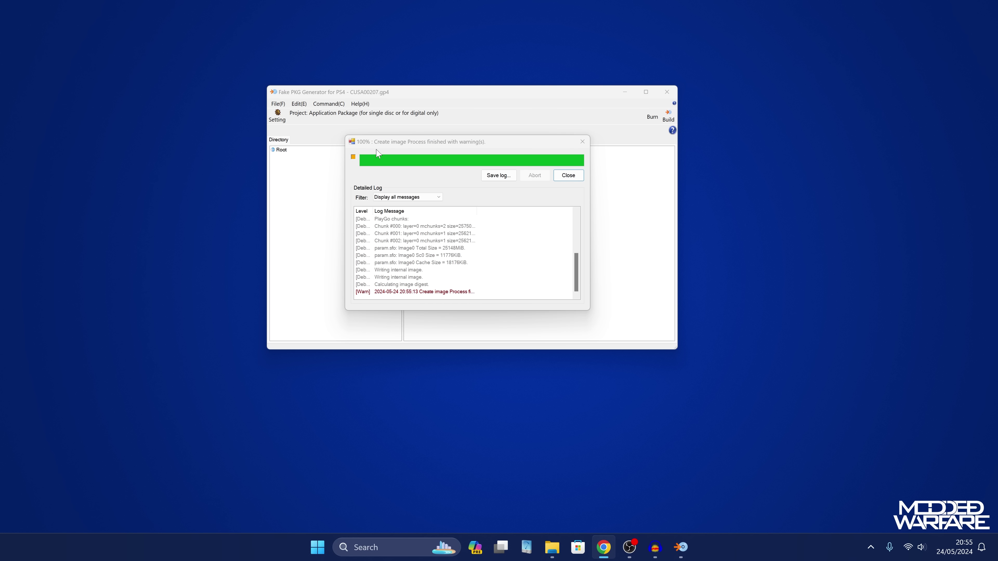
Check the final messages of the image build log and close the build progress dialog.
click(377, 153)
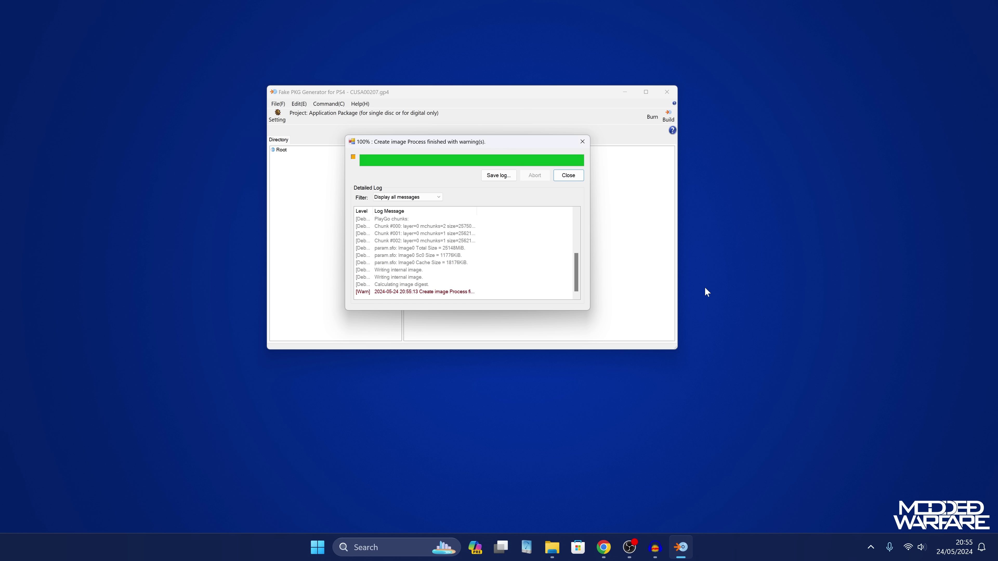
click(629, 547)
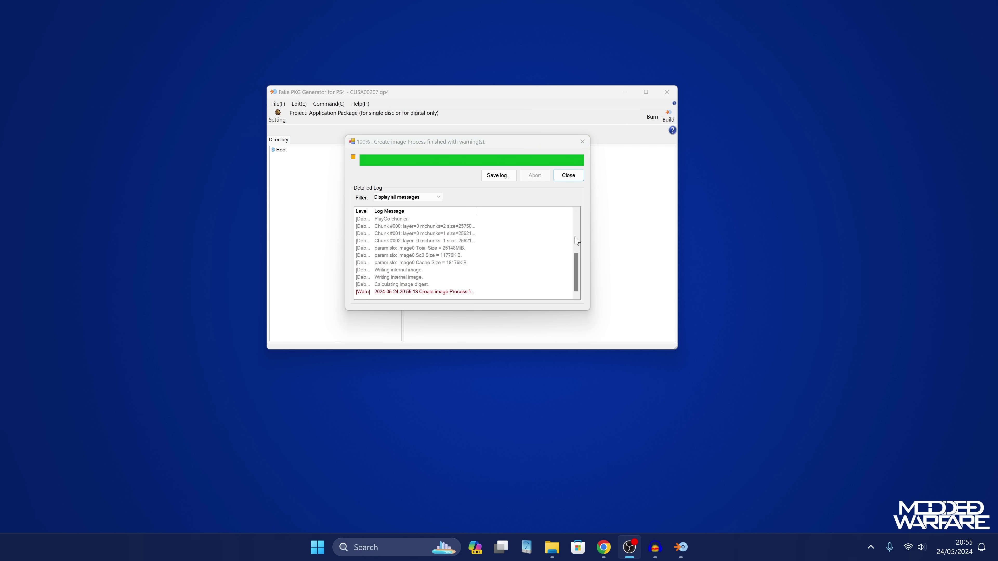
click(576, 271)
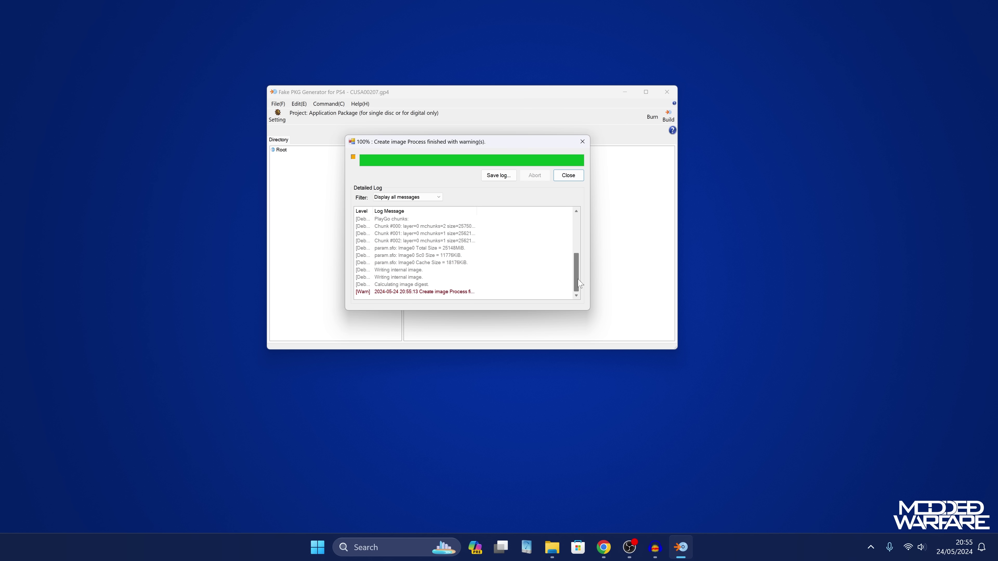
click(371, 293)
click(568, 175)
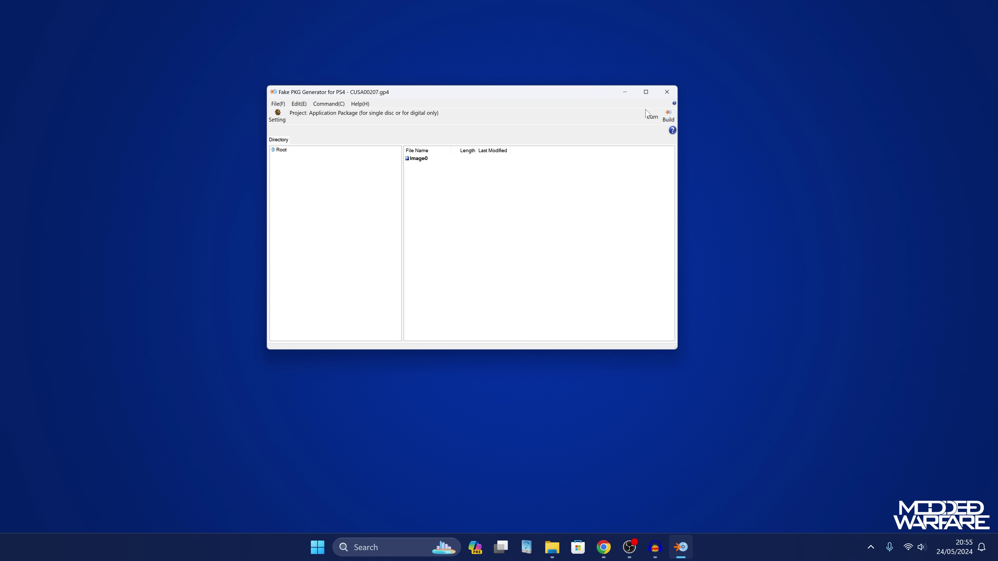
Open the project file CUSA00207-patch.gp4 from USB (G:).
drag(577, 85, 576, 95)
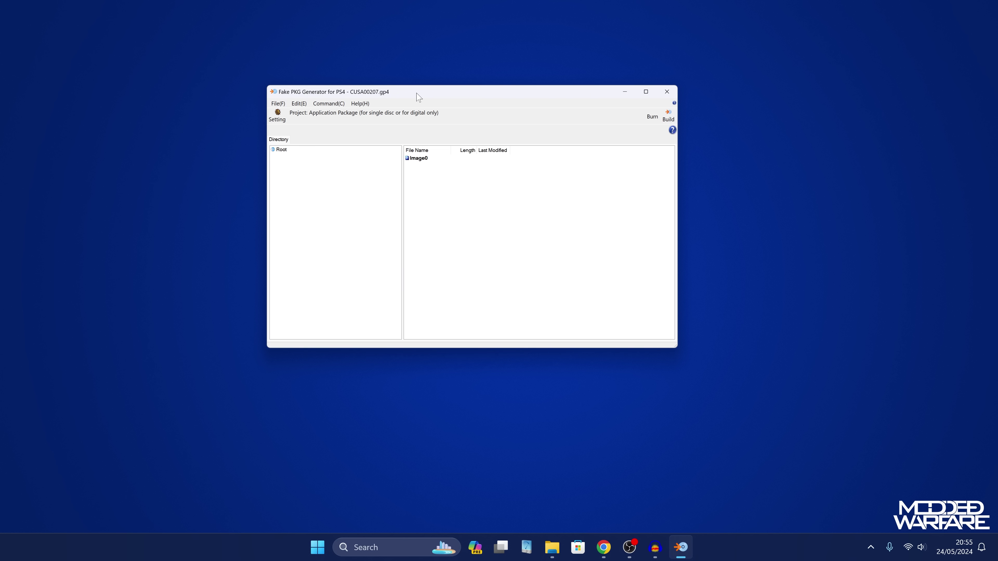
click(278, 105)
click(284, 122)
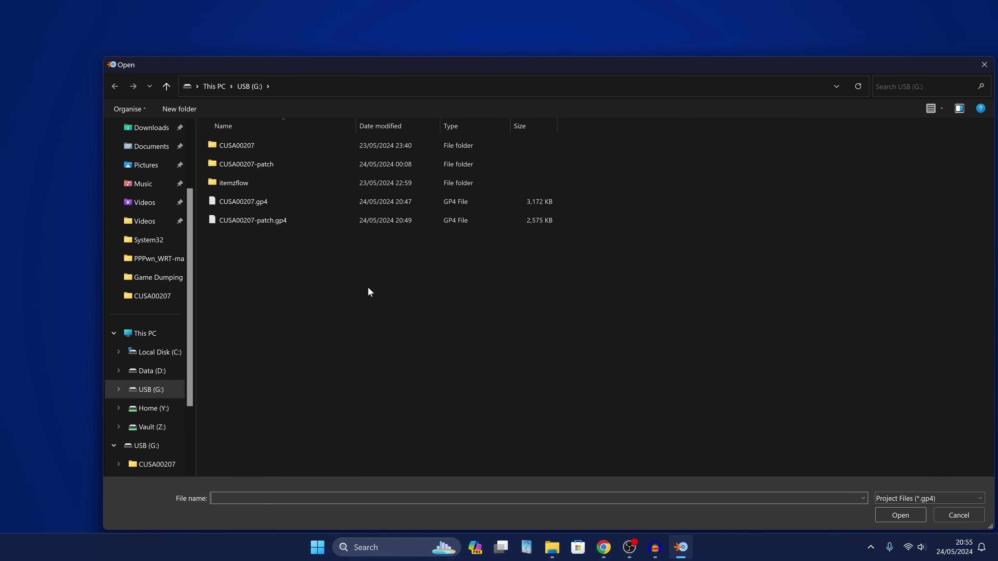
click(271, 223)
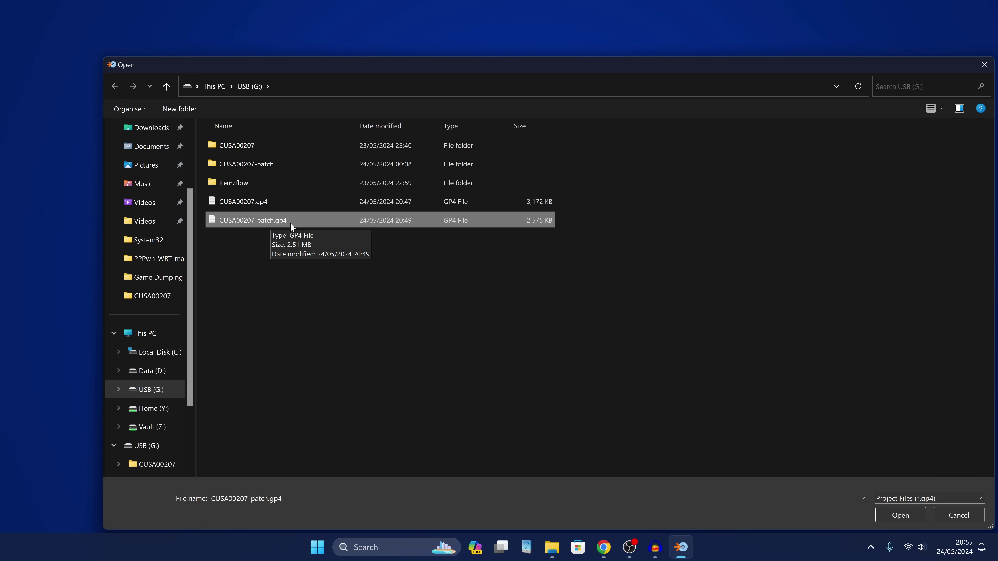
click(892, 515)
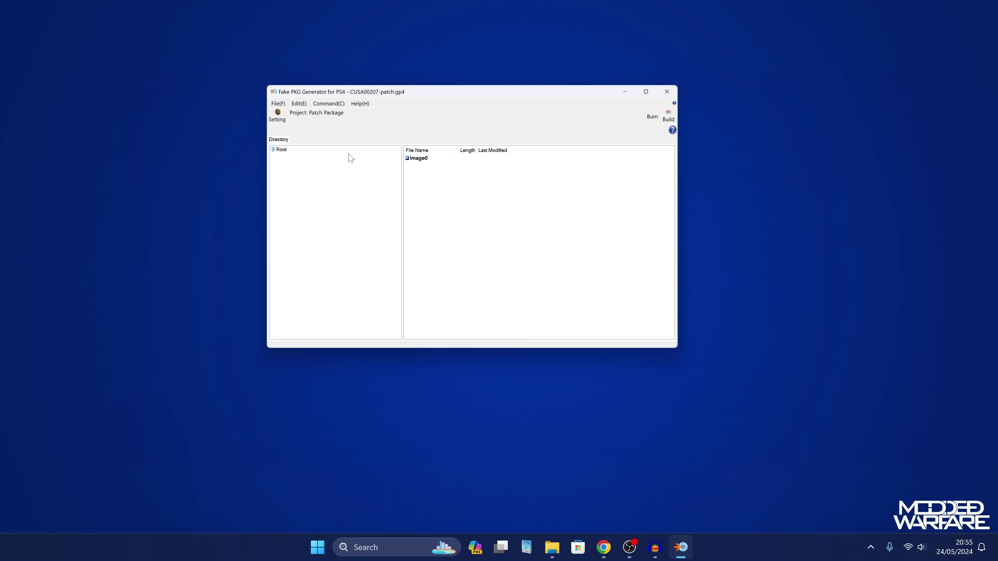
Set the patch project's application package to EP9000-CUSA00207_00-BLOODBORNE0000EU-A0100-V0100.pkg on USB (G:) in the project settings.
click(319, 105)
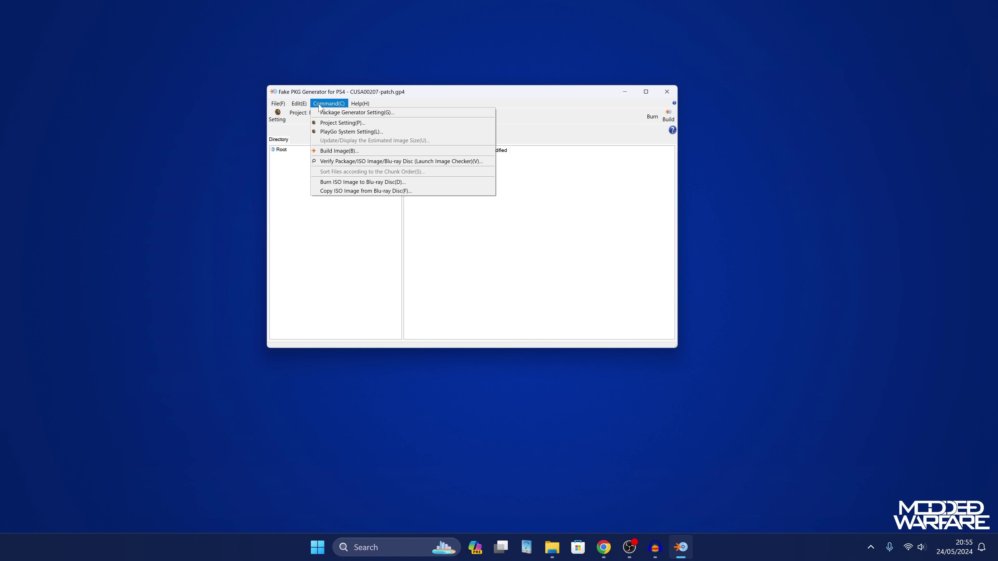
click(338, 123)
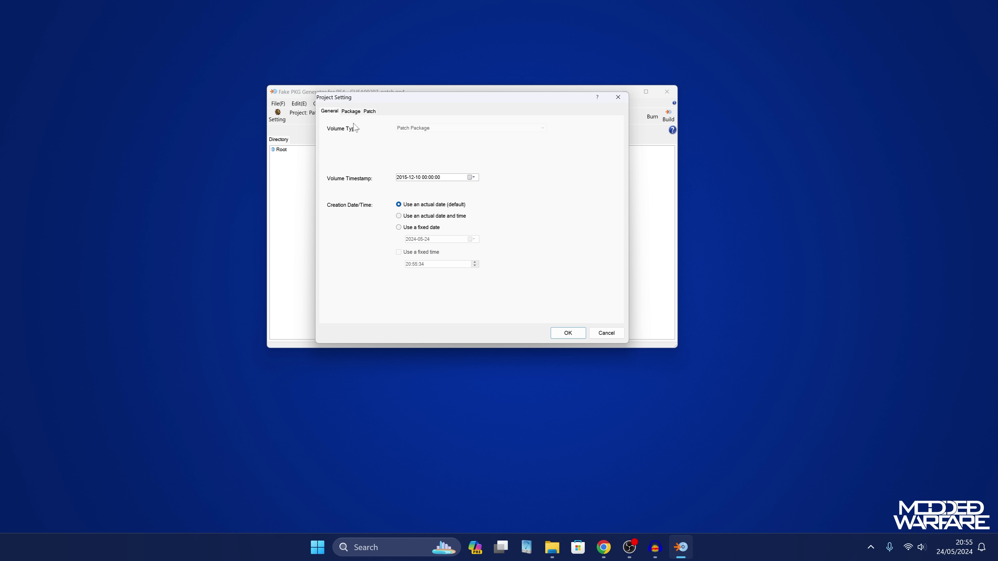
click(369, 111)
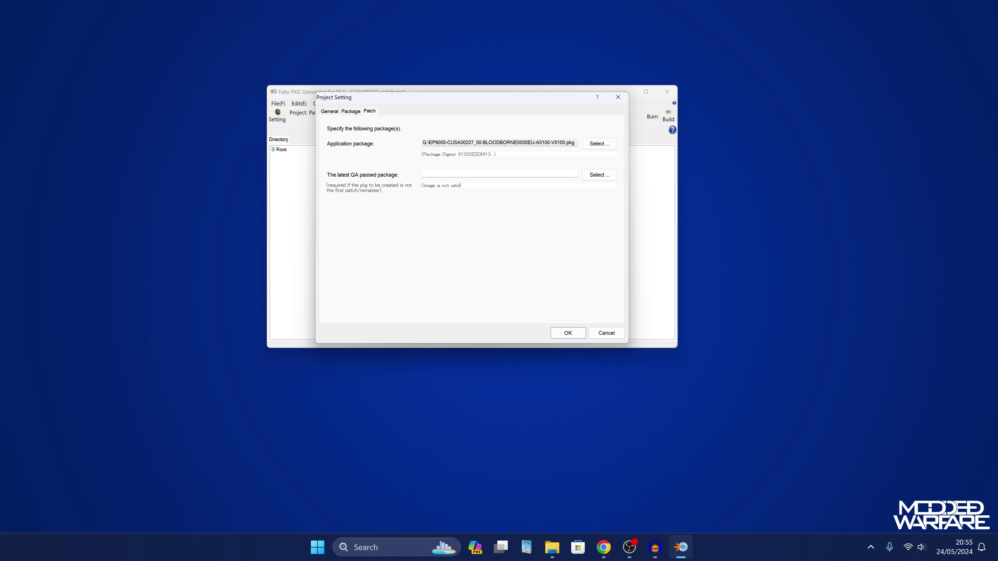
drag(435, 142, 557, 143)
double_click(572, 143)
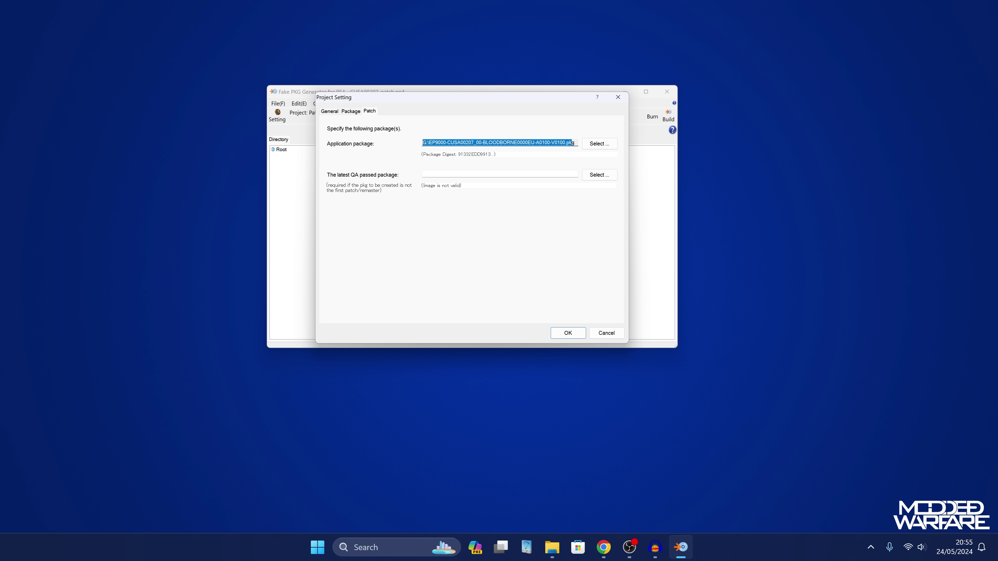
click(571, 143)
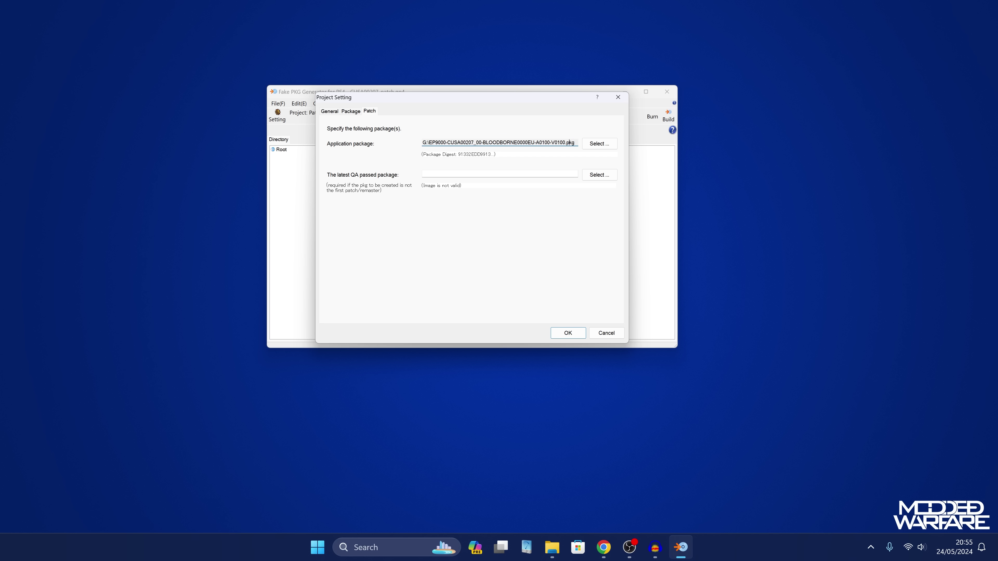
click(594, 145)
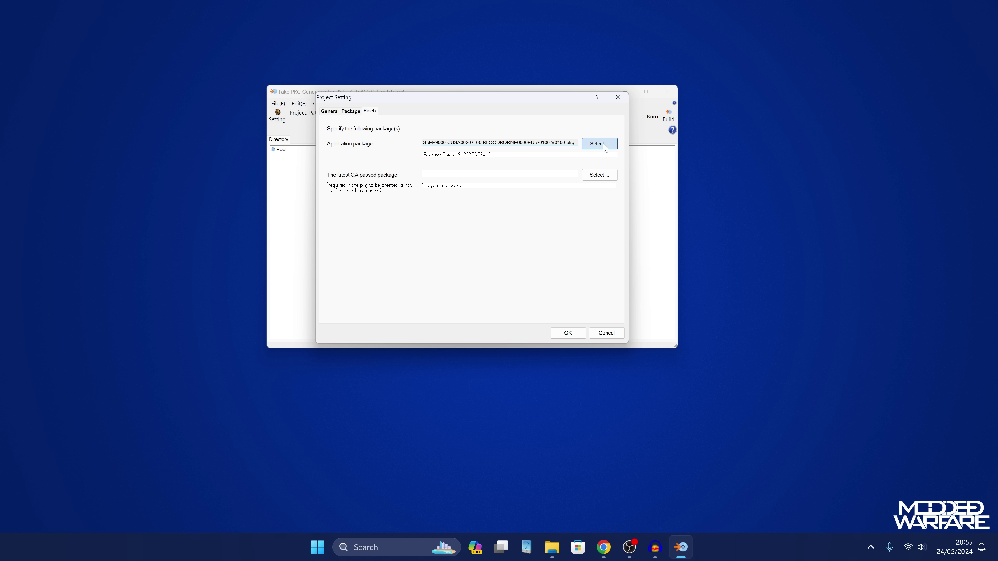
click(341, 203)
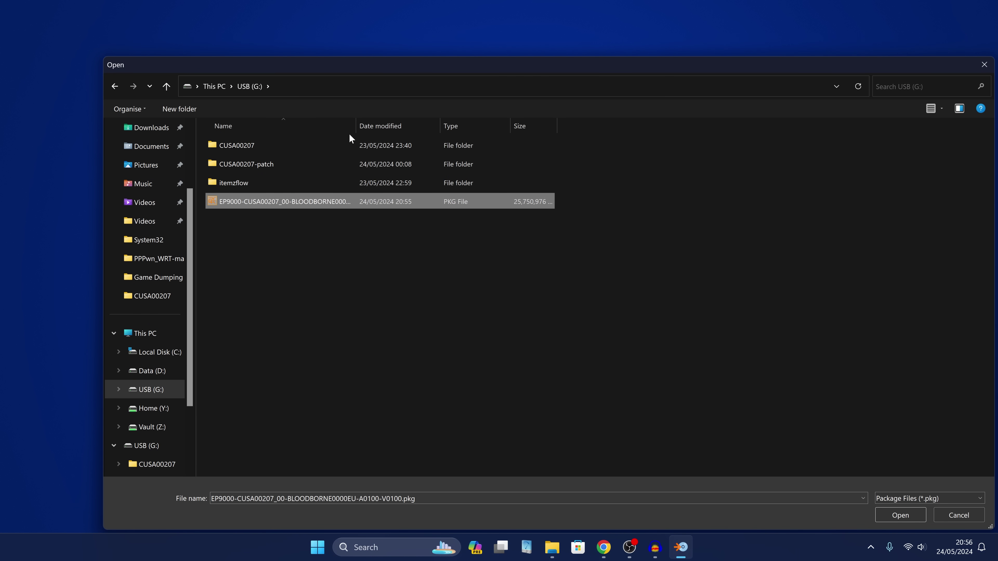
drag(356, 125, 436, 126)
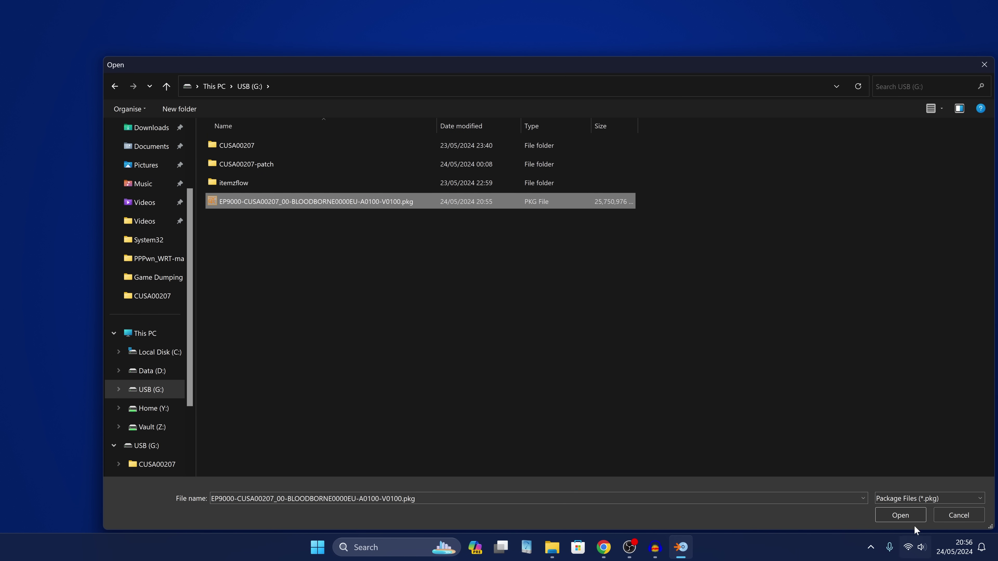
click(903, 516)
click(569, 337)
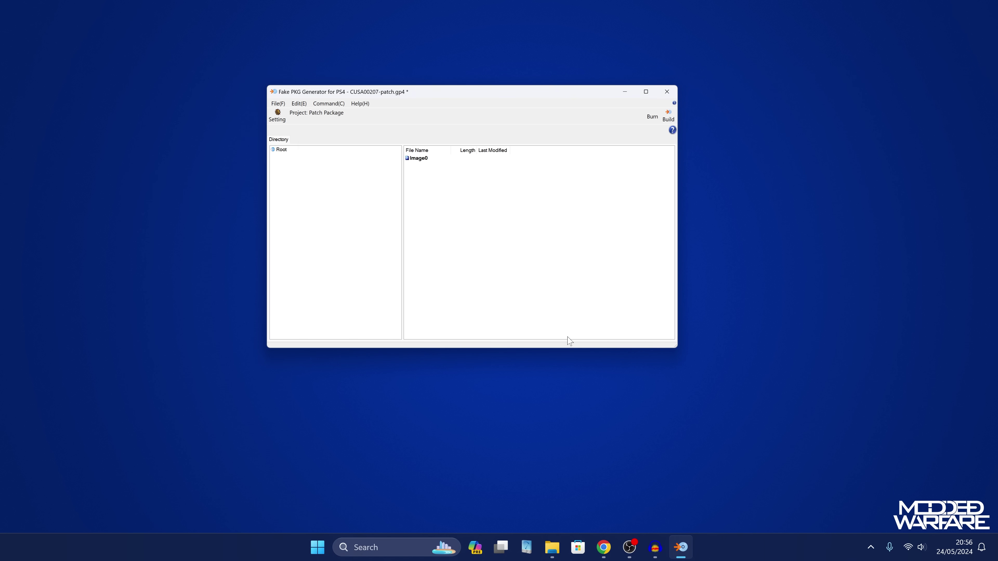
Build the patch package file to the root of USB (G:) as EP9000-CUSA00207_00-BLOODBORNE0000EU-A0109-V0100.pkg.
click(668, 118)
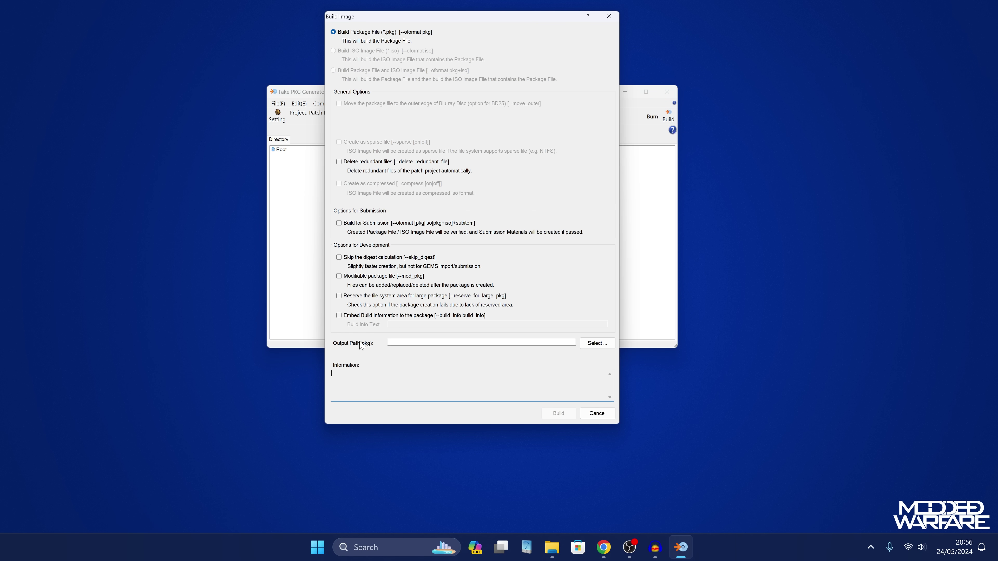
click(592, 344)
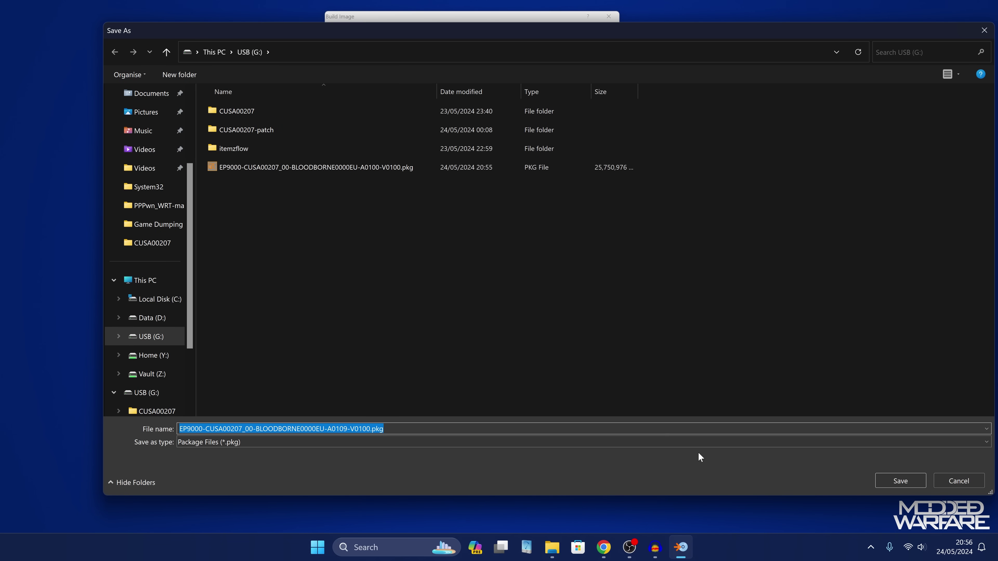
click(902, 480)
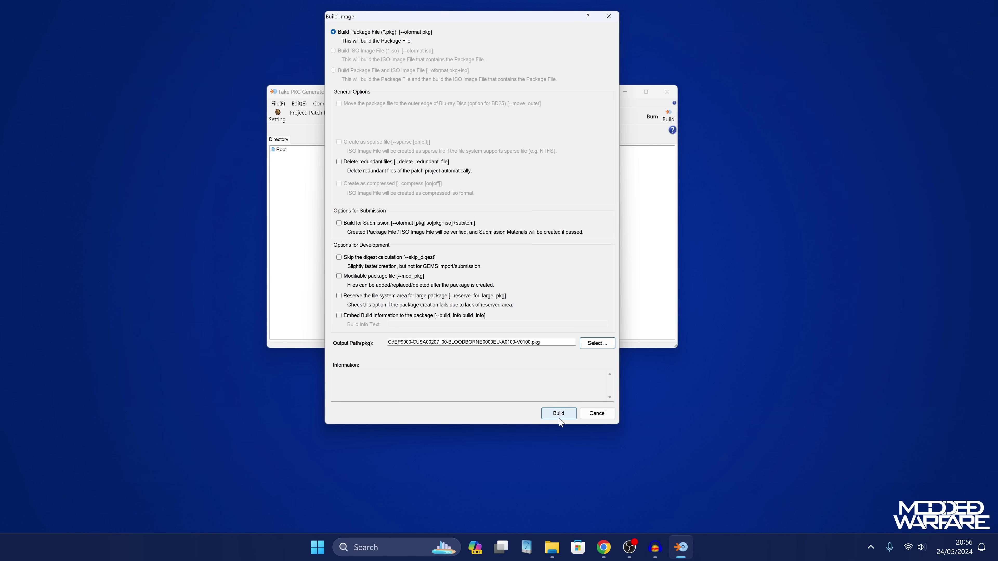
click(559, 417)
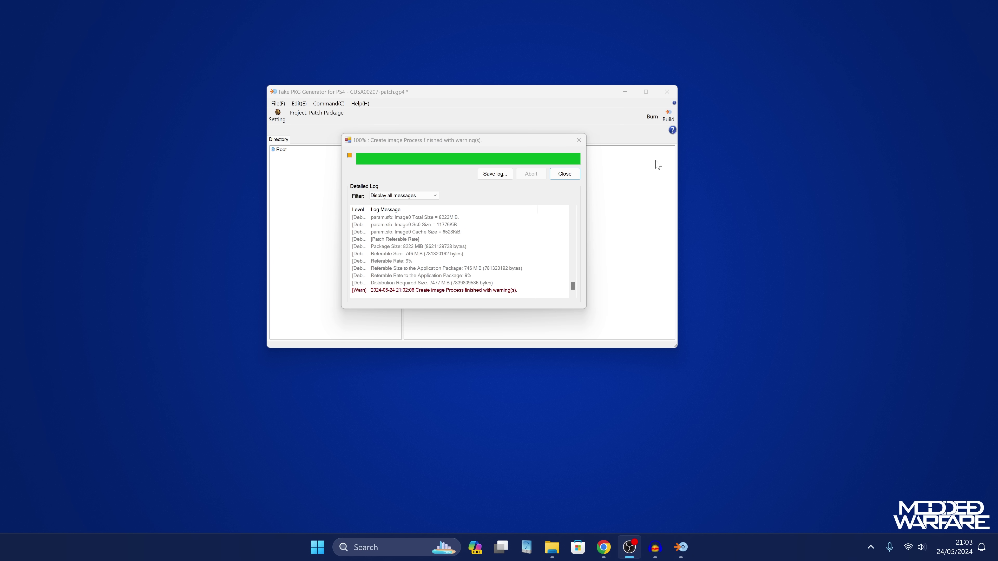
Close the finished build progress dialog and exit the Fake PKG Generator without saving changes to CUSA00207-patch.gp4.
click(565, 174)
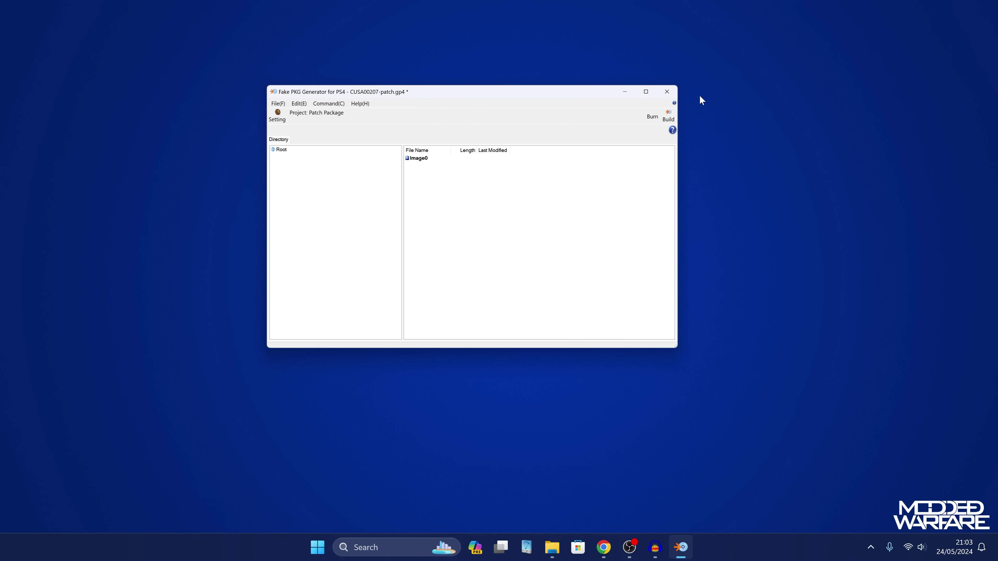
click(666, 91)
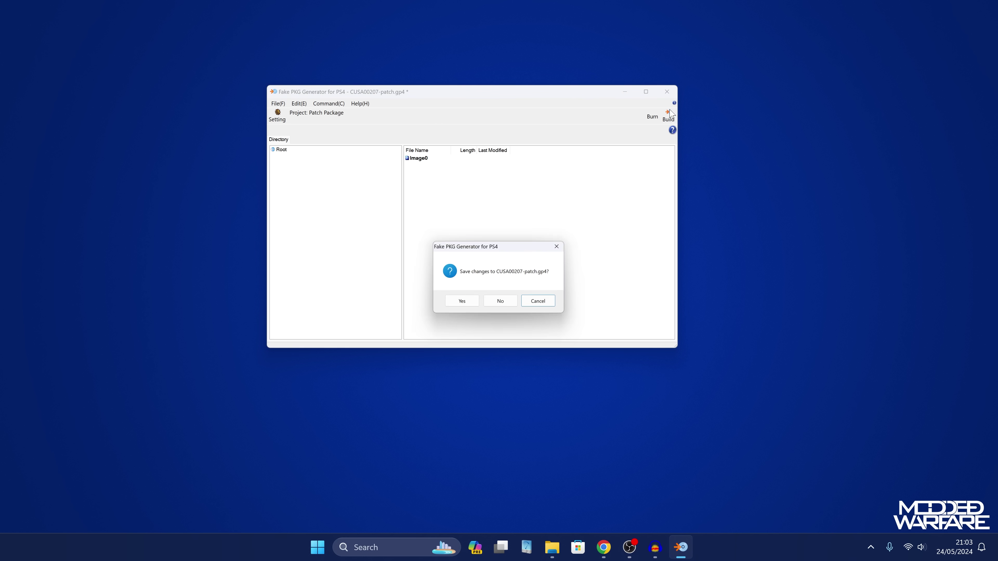
click(502, 306)
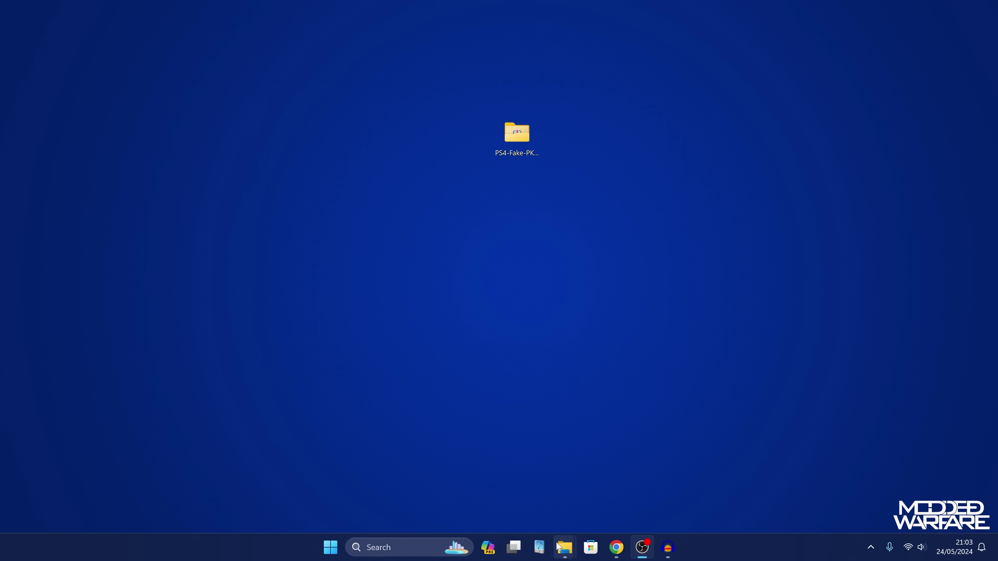
Switch to the USB (G:) window in File Explorer and delete the text document generated alongside the A0109 package.
mouse_move(567, 554)
click(526, 501)
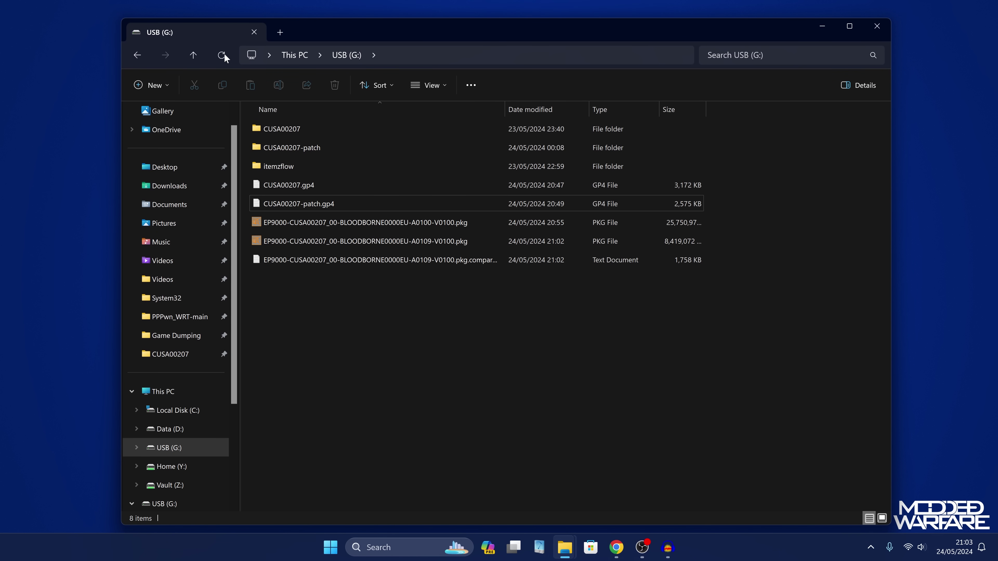
click(491, 263)
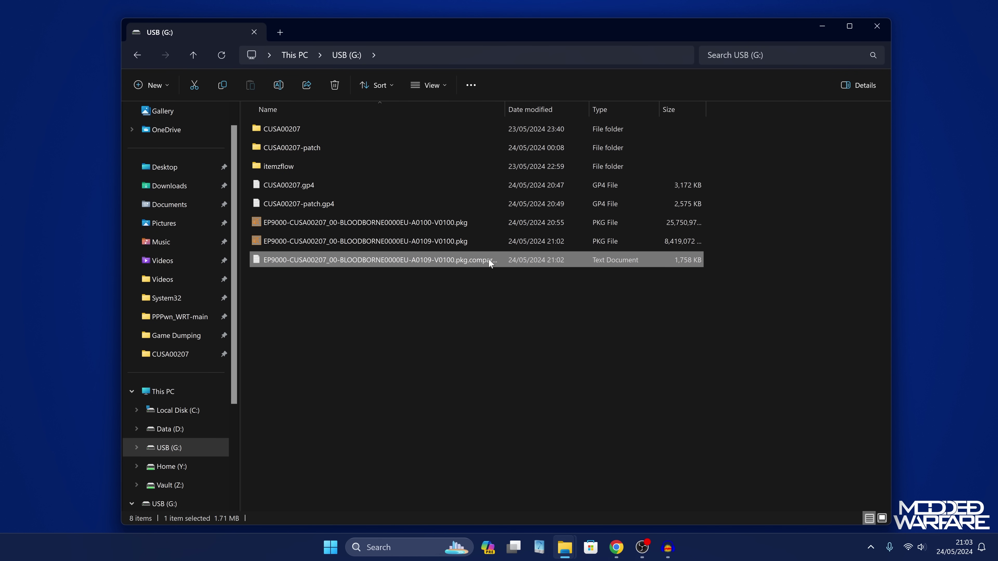
key(Delete)
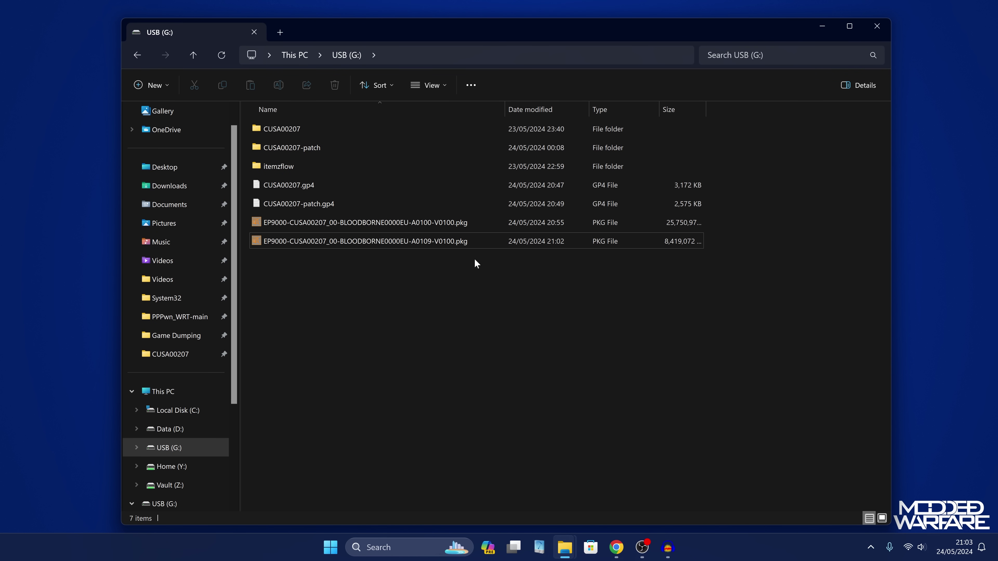
Examine the project files, folders and two PKG files on USB (G:), widening the Size column to read the full file sizes.
click(306, 206)
drag(739, 198, 513, 146)
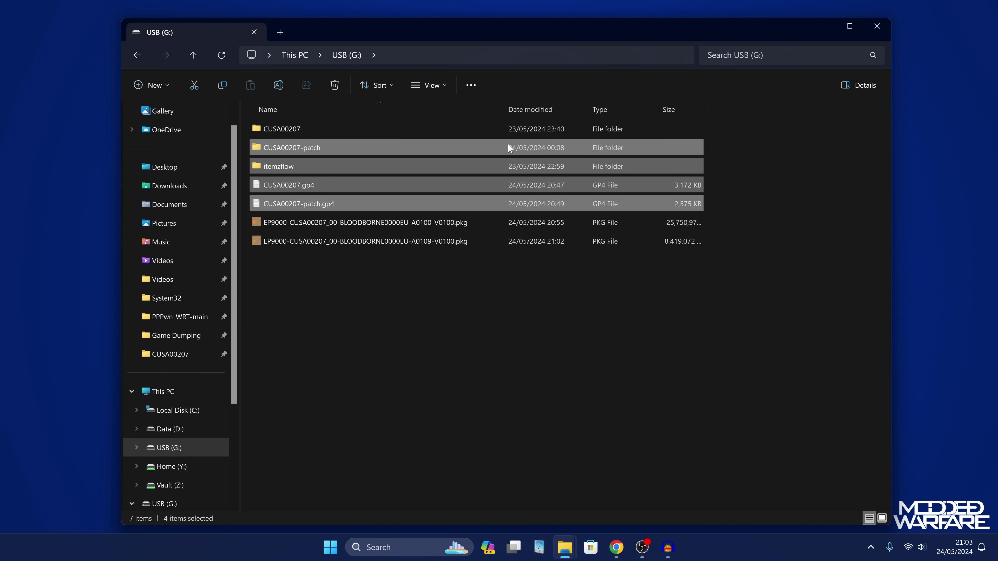
drag(324, 315, 585, 232)
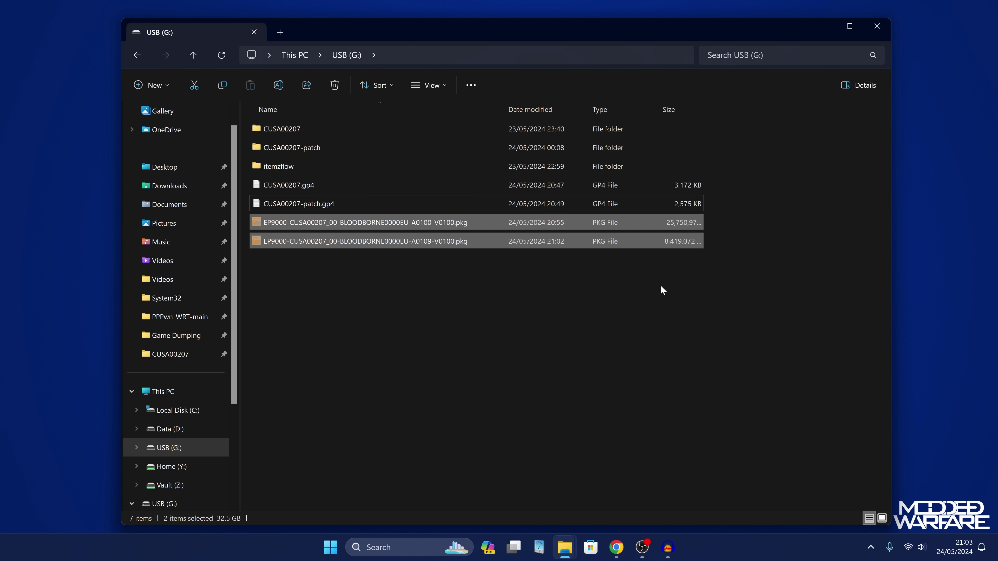
drag(755, 276, 460, 215)
drag(706, 114, 742, 114)
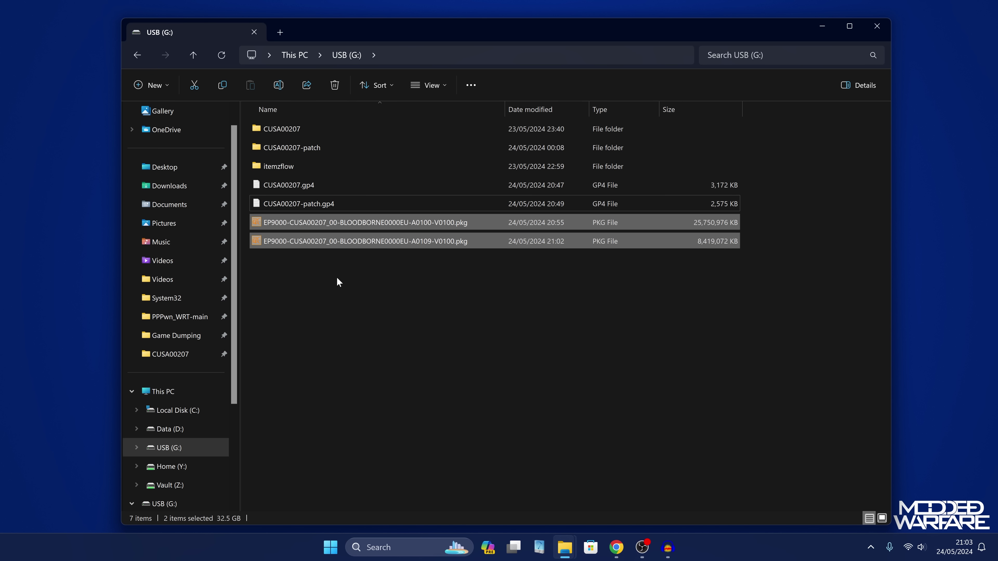
drag(339, 282, 463, 226)
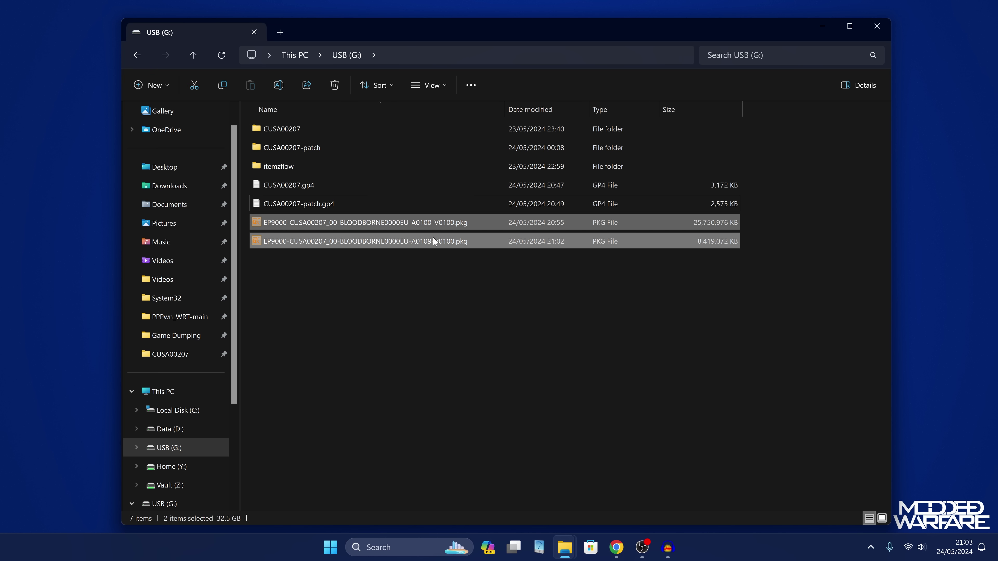
click(574, 337)
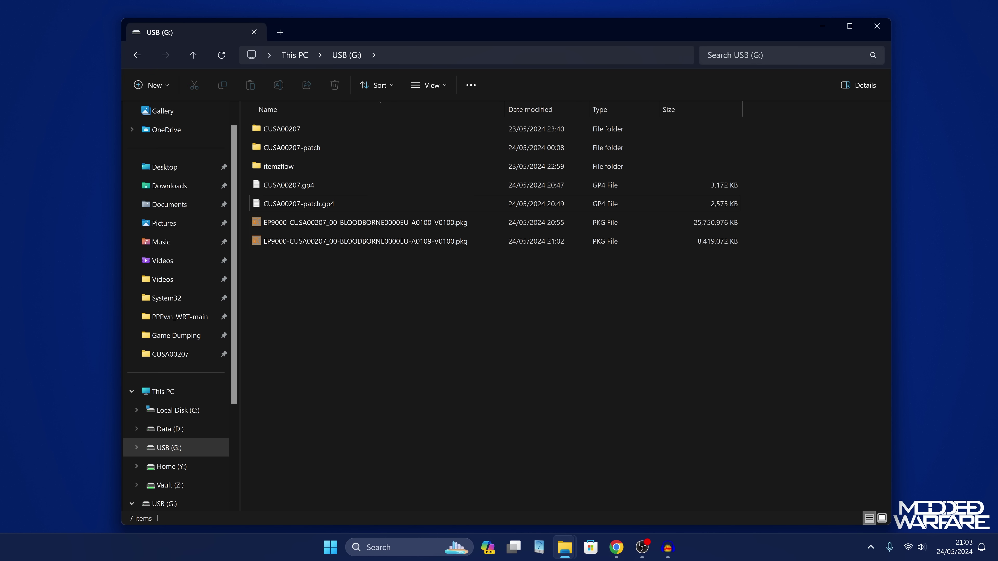
Close the File Explorer window and safely eject the USB drive from the computer.
click(876, 26)
click(870, 547)
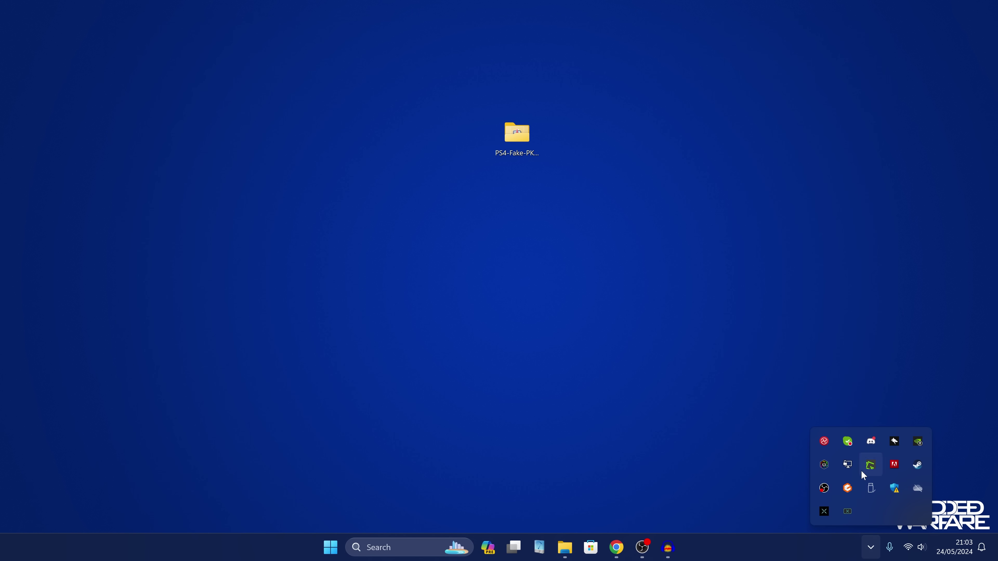
right_click(871, 491)
click(885, 511)
click(471, 389)
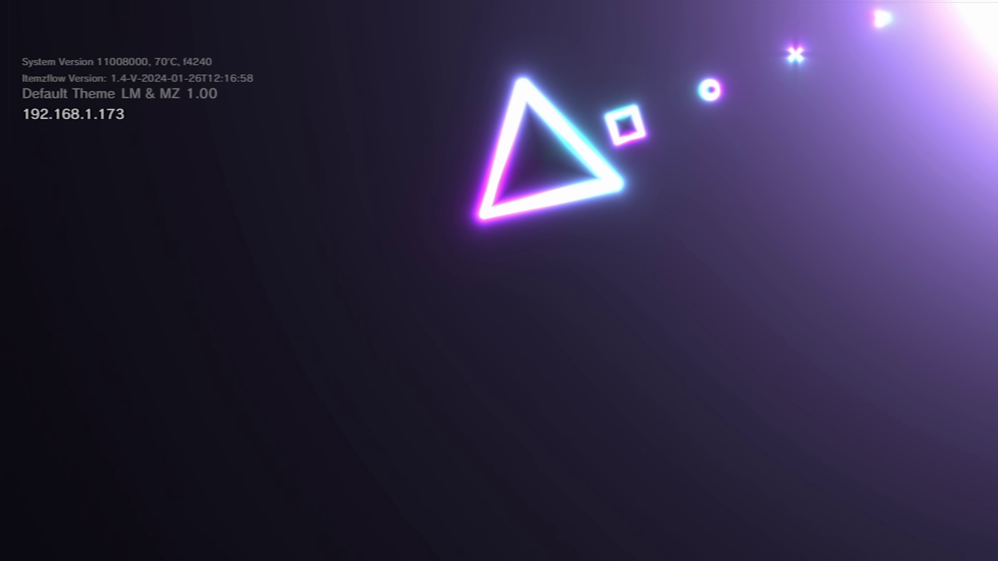
On the PS4, exit Itemzflow Game Manager and leave the Homebrew folder for the main home screen row.
key(Escape)
key(Escape)
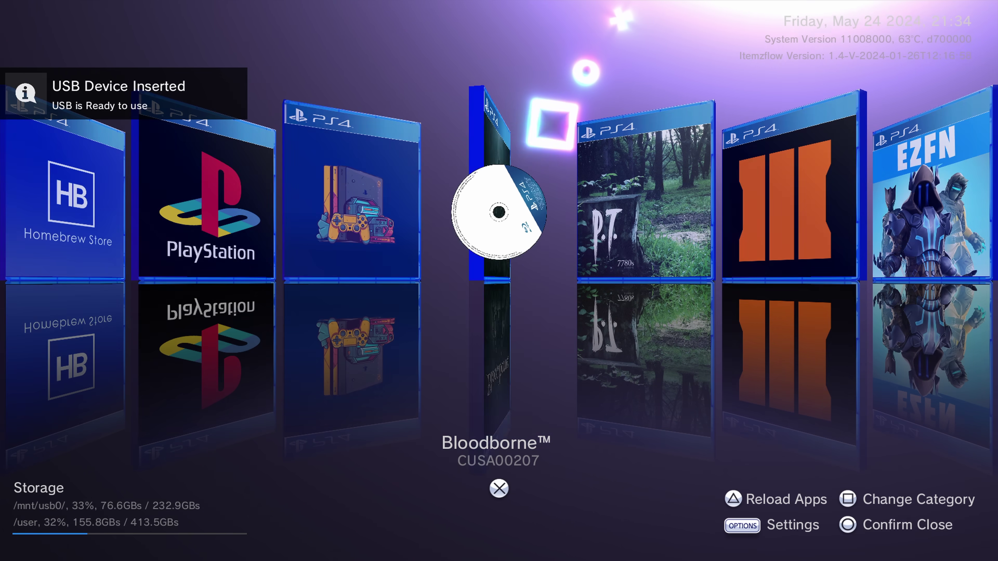
key(Escape)
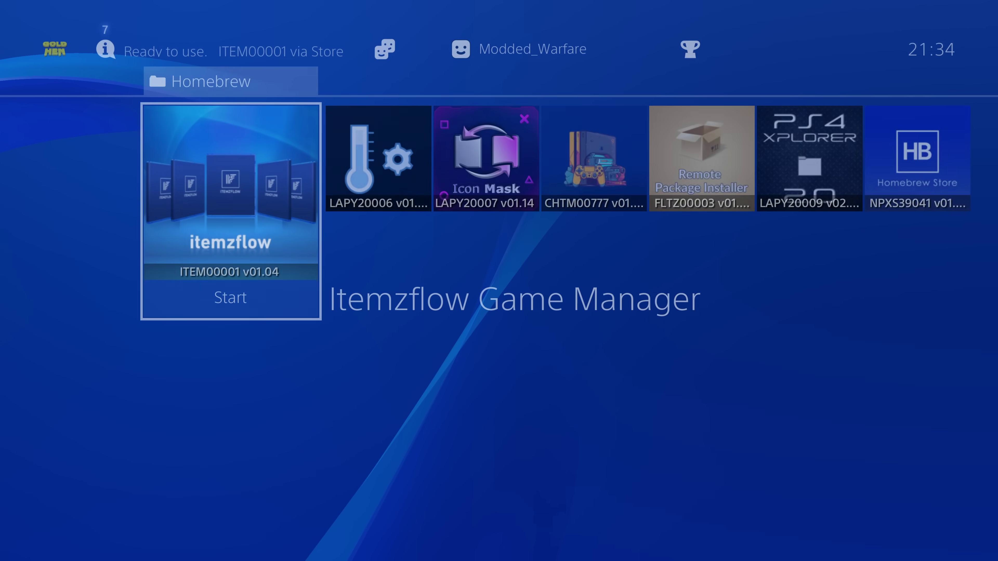
key(Escape)
Remove the disc for Bloodborne (CUSA00207) through the game's options.
key(Right)
key(Menu)
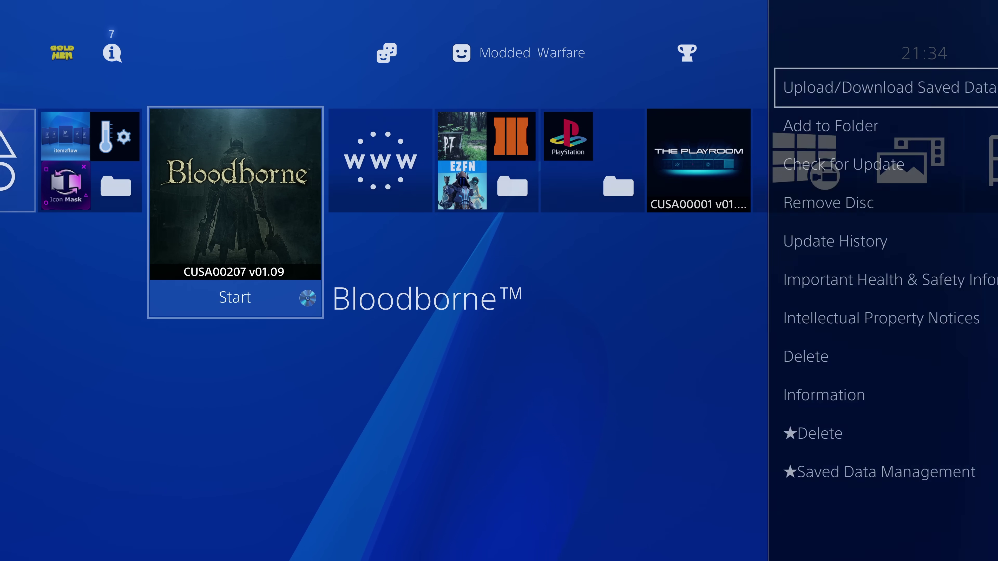
key(Down)
key(Down)
key(Down)
key(Down)
key(Down)
key(Down)
key(Down)
key(Up)
key(Up)
key(Up)
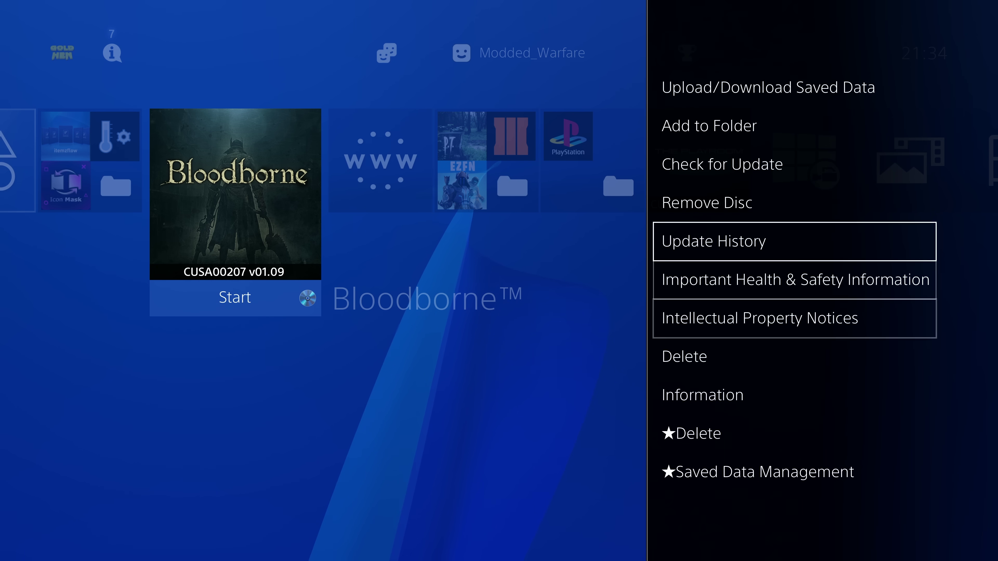
key(Up)
key(Return)
Delete the installed Bloodborne (CUSA00207 v01.09) from the console and confirm the deletion.
key(Menu)
key(Down)
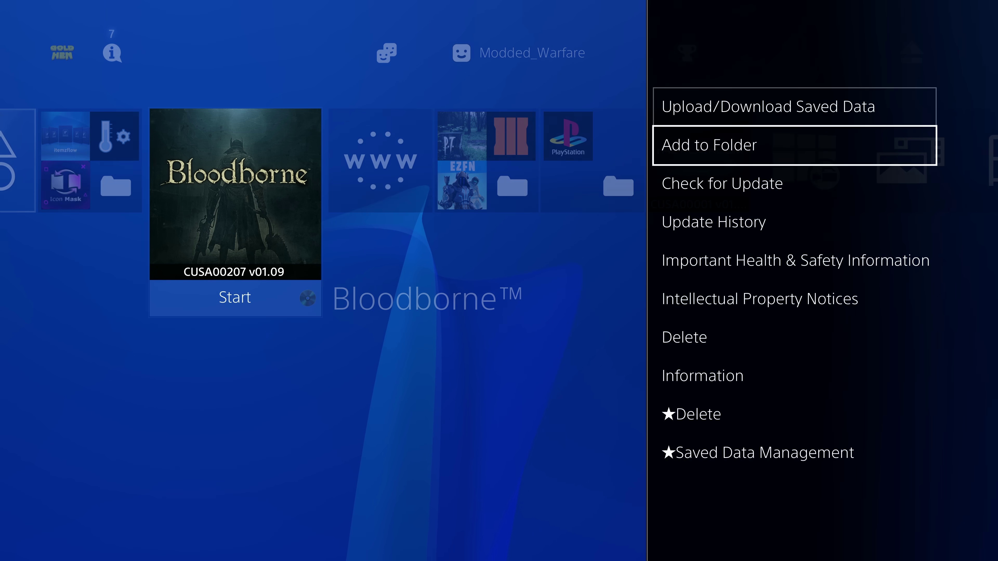
key(Down)
key(Down)
key(Down)
key(Down)
key(Down)
key(Return)
key(Return)
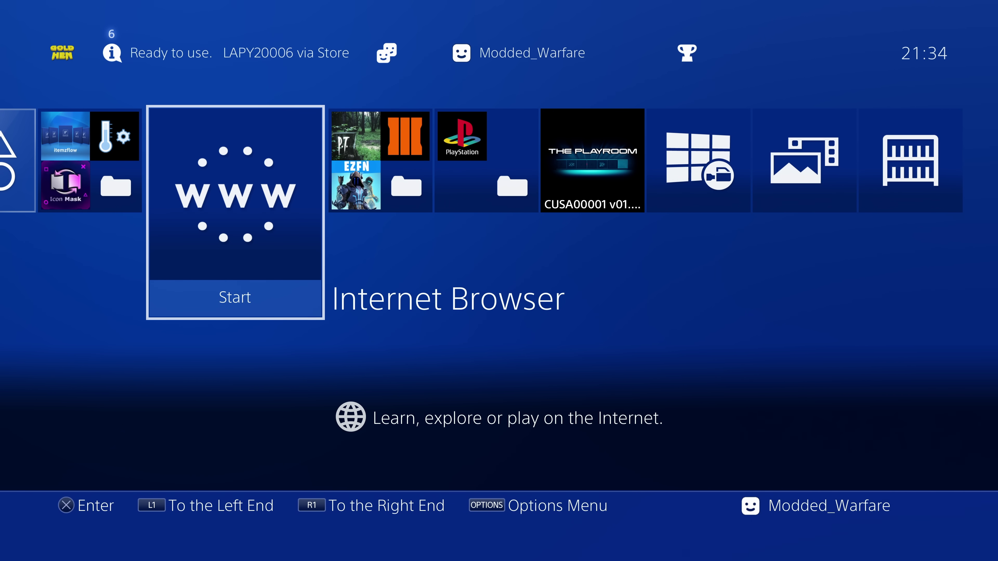
Open the GoldHEN menu from the PS4 home screen's function area.
key(Left)
key(Right)
key(Left)
key(Up)
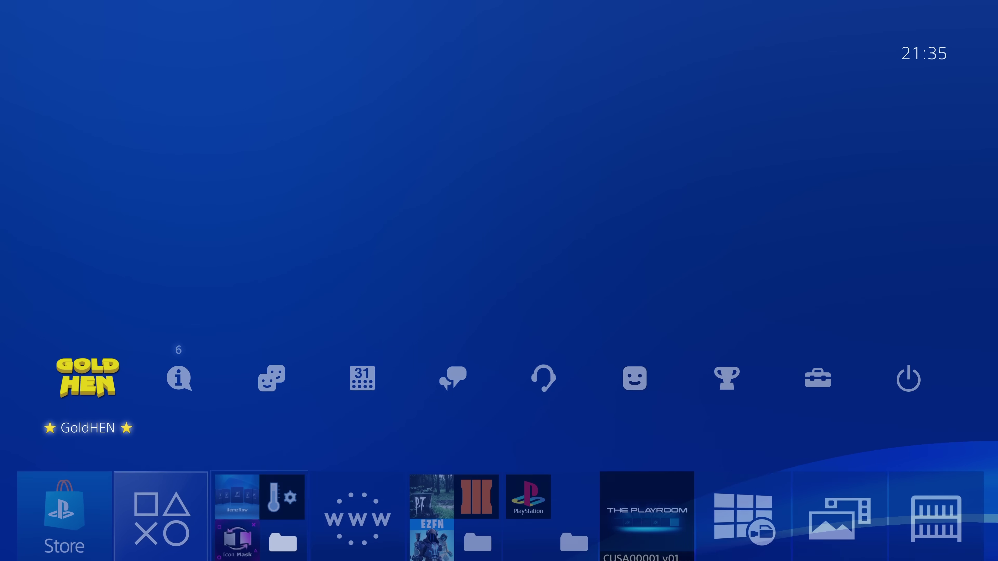
key(Down)
key(Left)
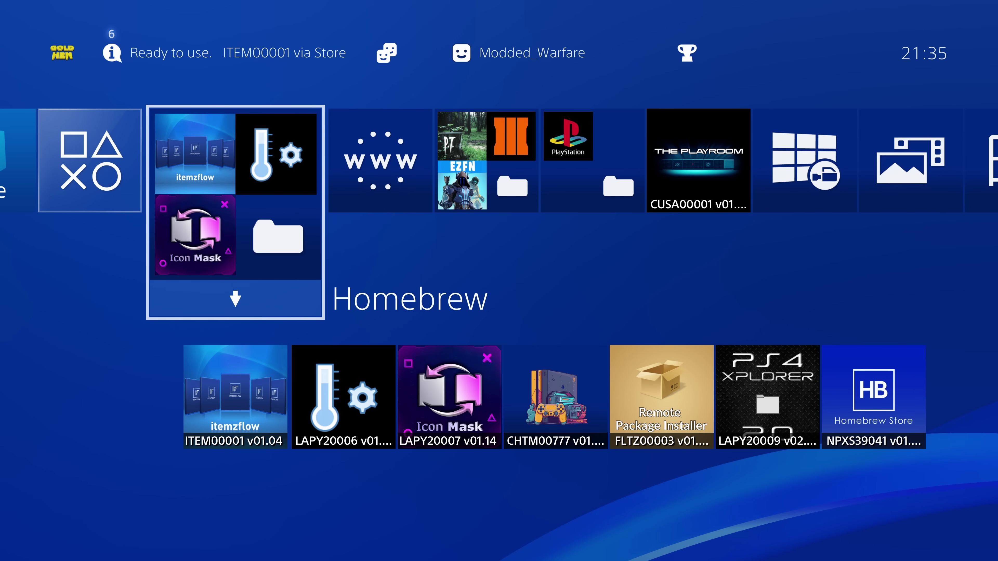
key(Up)
key(Return)
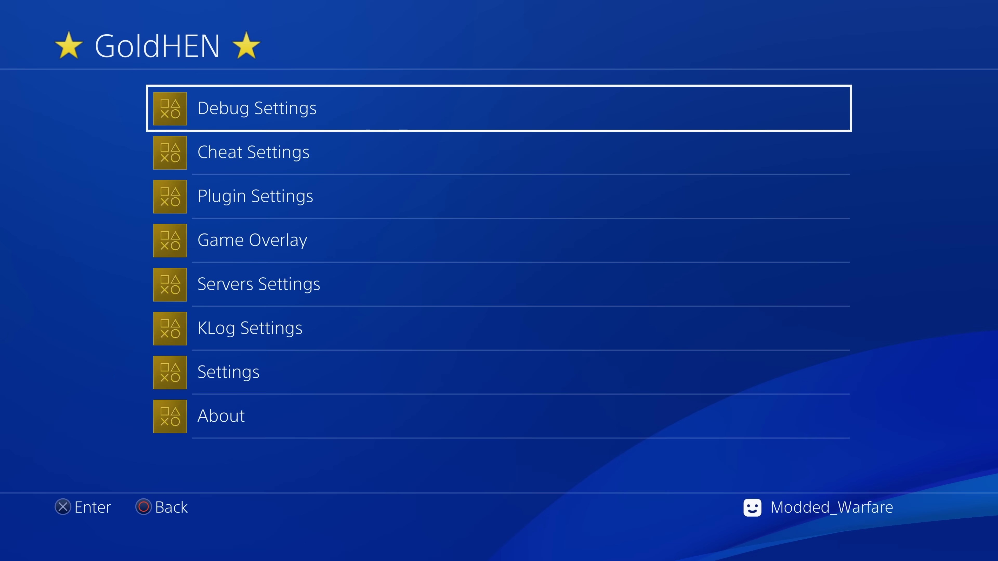
Open the Package Installer from GoldHEN's Debug Settings and browse the CUSA00207 base and update packages on the USB drive.
key(Return)
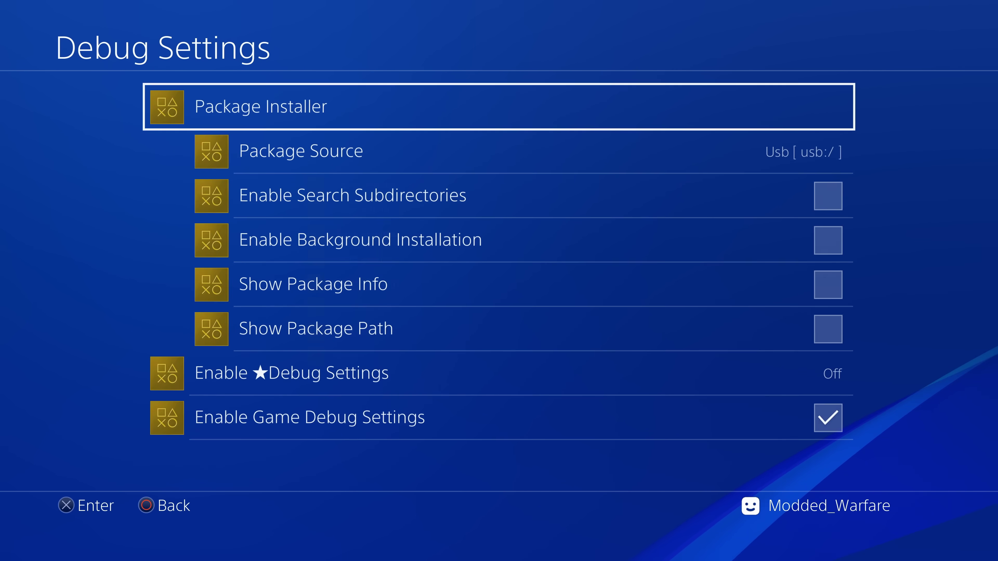
key(Return)
key(Down)
key(Down)
key(Up)
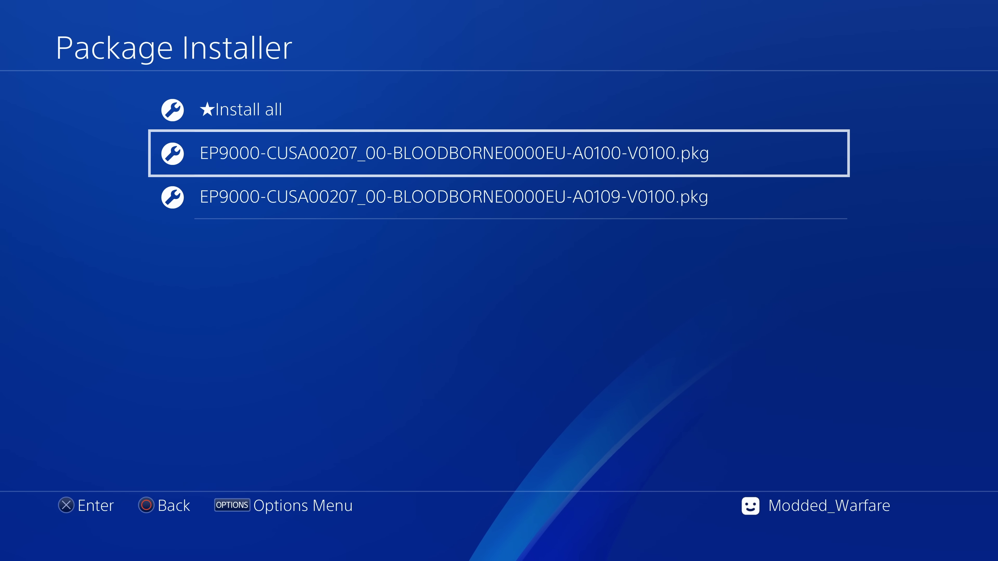
Install all packages listed in the Package Installer, confirm the installation, and return to the home screen.
key(Down)
key(Down)
key(Return)
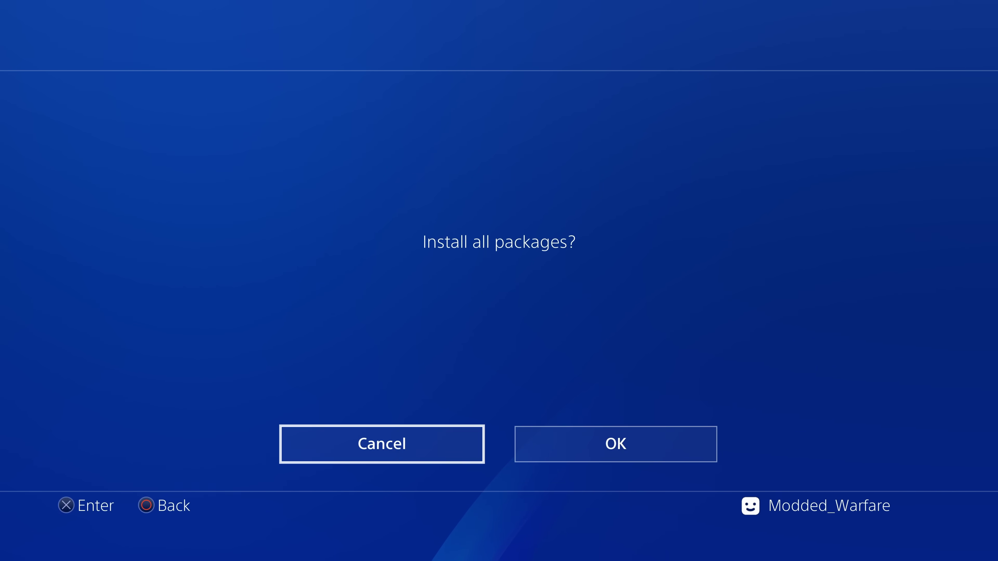
key(Right)
key(Return)
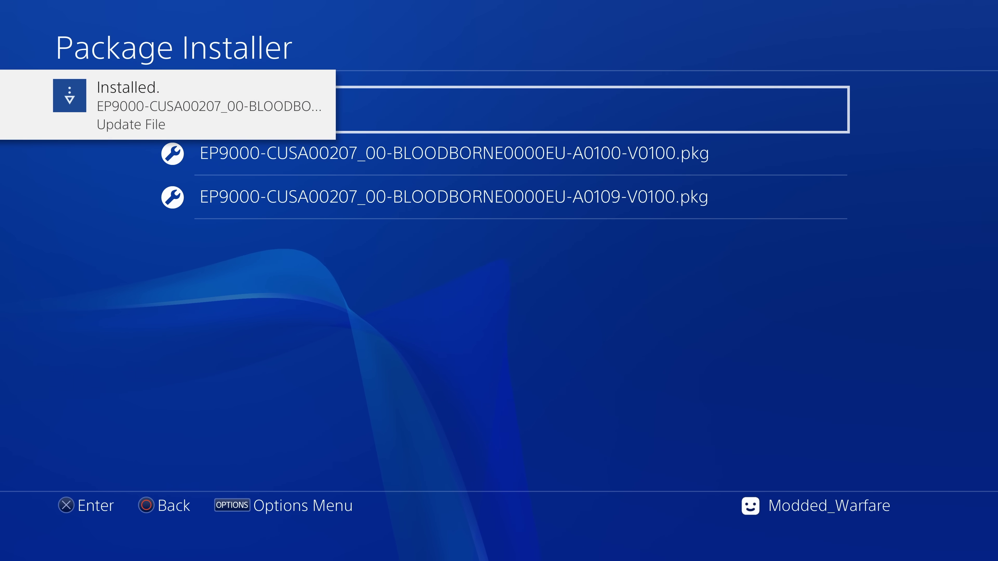
key(Escape)
key(Escape)
key(Escape)
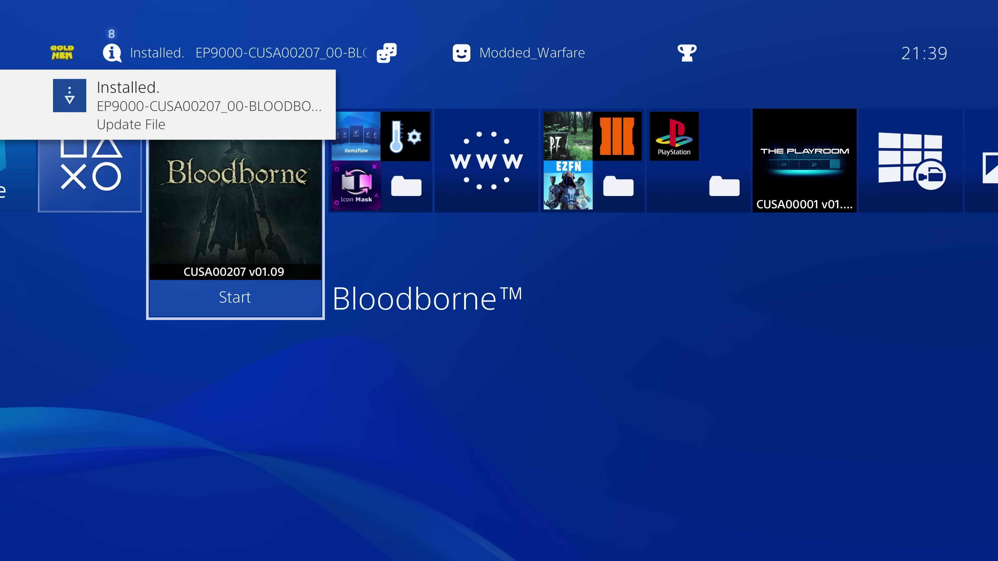
View the Information page of the installed Bloodborne (CUSA00207) from its options, and close it.
key(Menu)
key(Down)
key(Down)
key(Down)
key(Down)
key(Down)
key(Down)
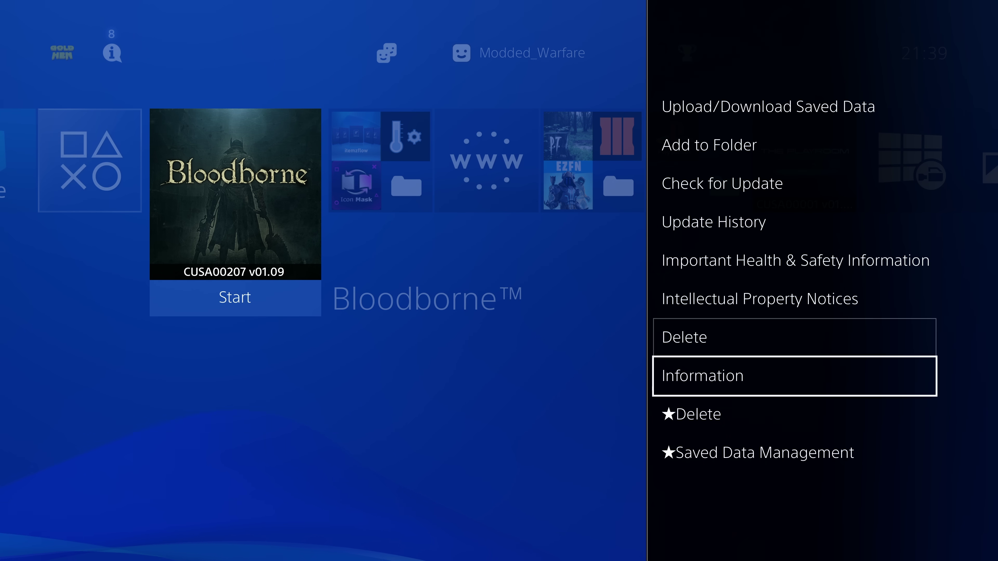
key(Return)
key(Escape)
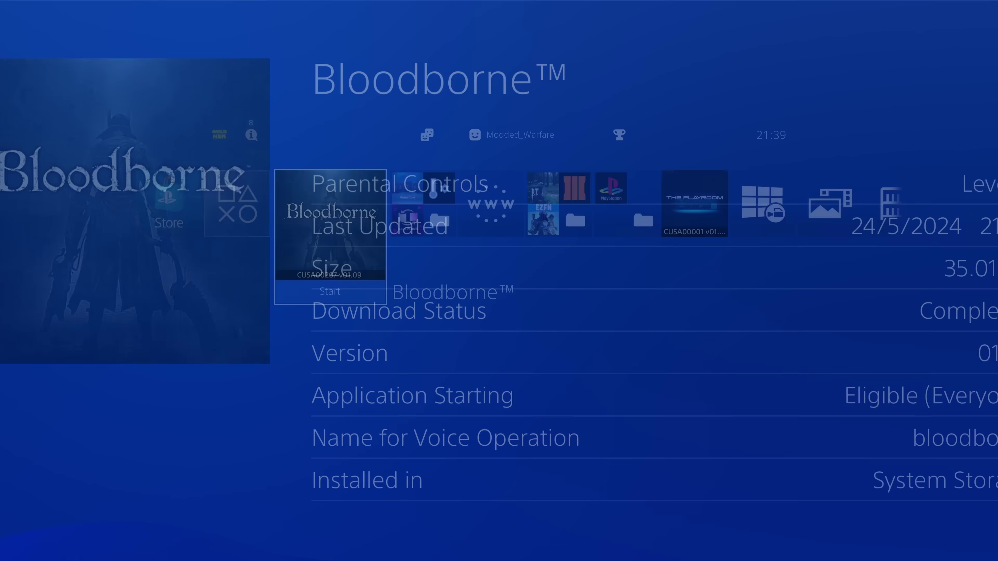